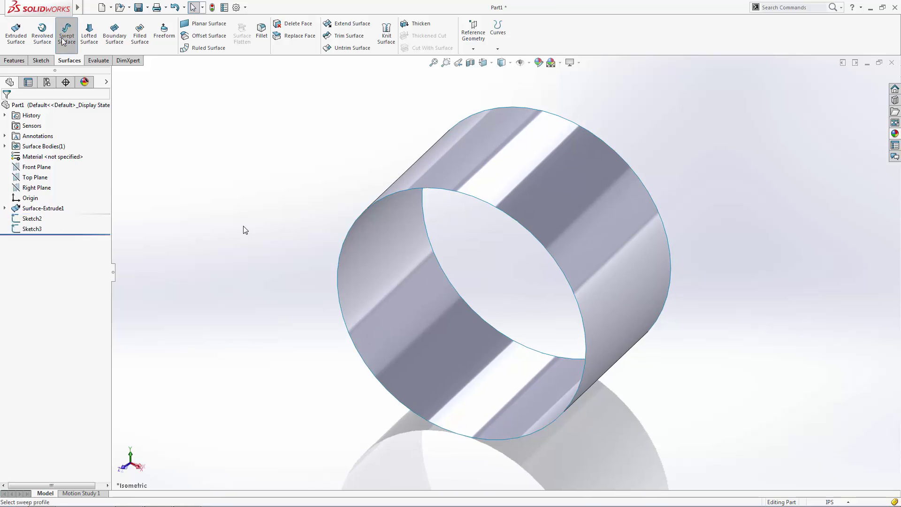
Step: Create a swept surface with Sketch3 as the profile and Sketch2 as the path, and start a filled surface
click(385, 240)
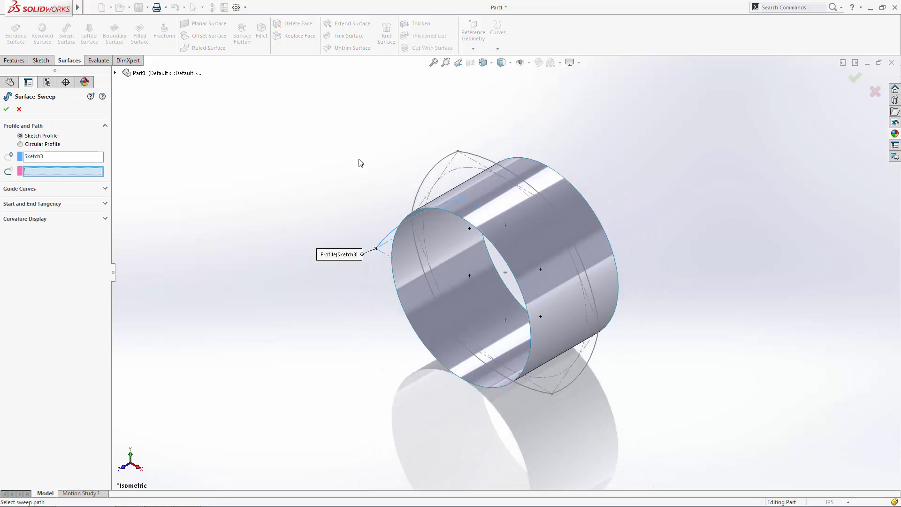
click(431, 174)
click(855, 78)
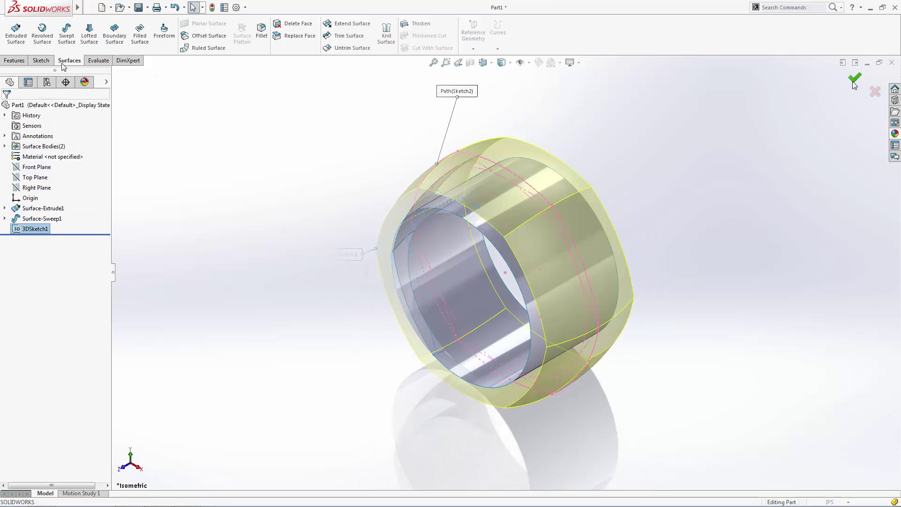
click(139, 35)
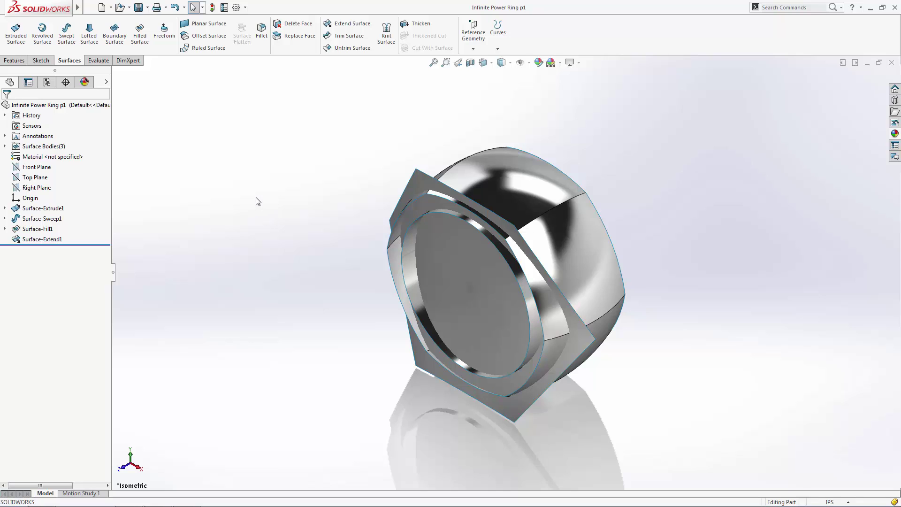
Step: Hide the Surface-Extend1 and Surface-Extrude1 bodies so only the swept outer ring surface is displayed
click(5, 146)
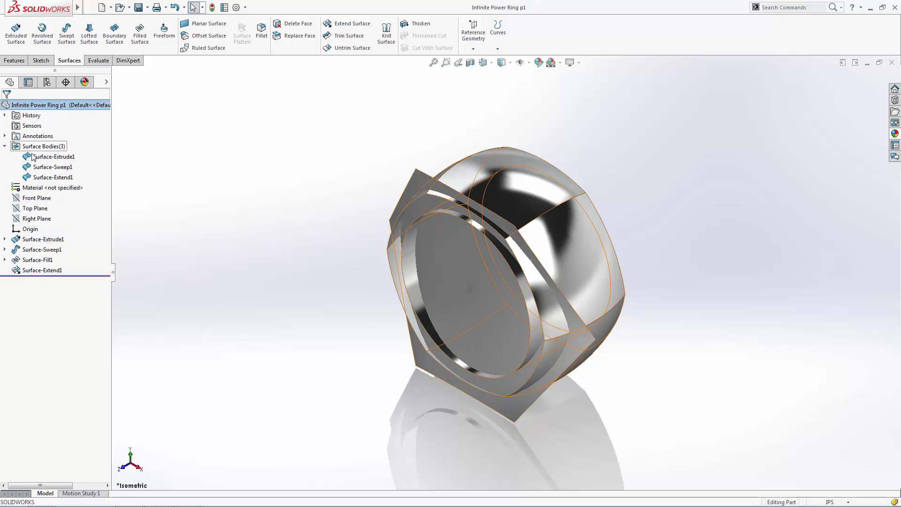
click(42, 178)
click(49, 159)
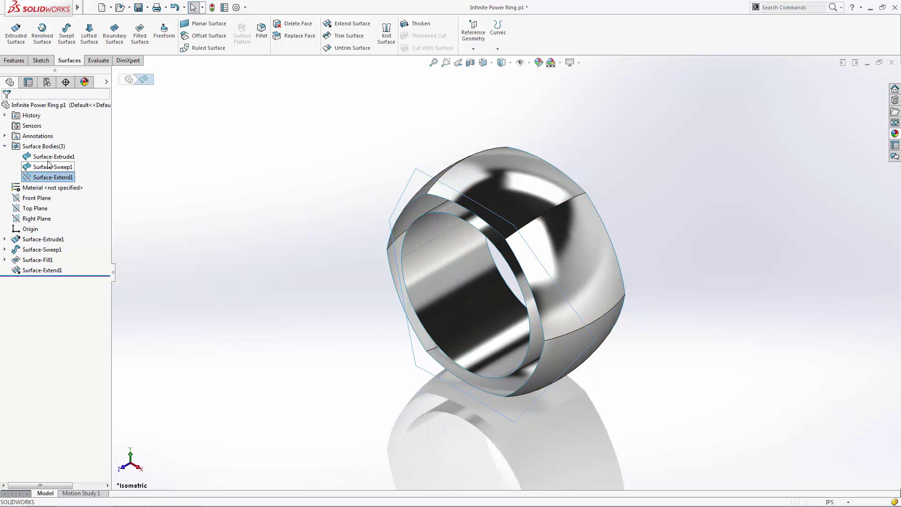
click(49, 158)
click(55, 144)
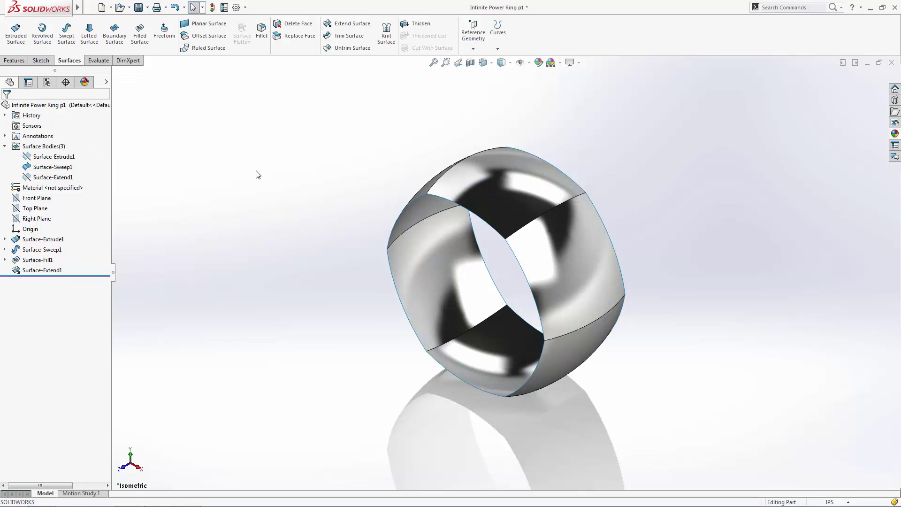
Step: Offset the ring's top outer face inward by 0.02 in as a new surface
click(198, 41)
click(530, 185)
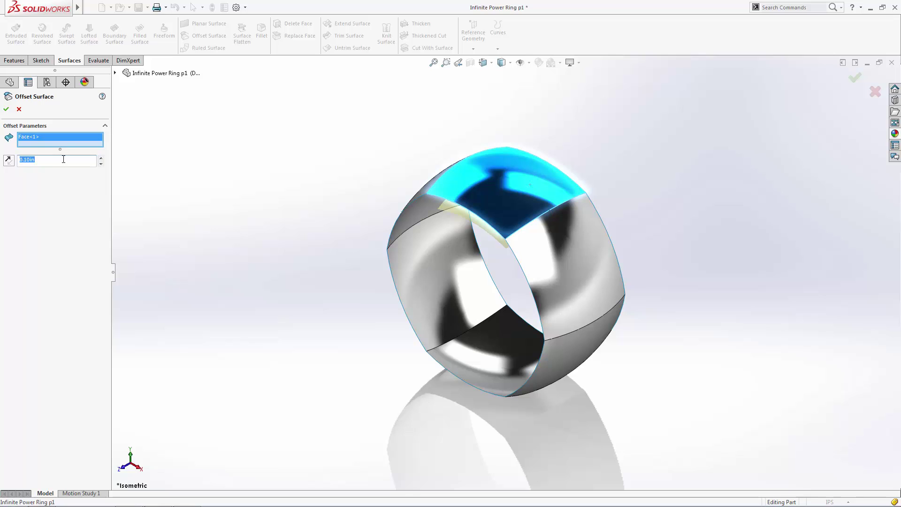
key(Return)
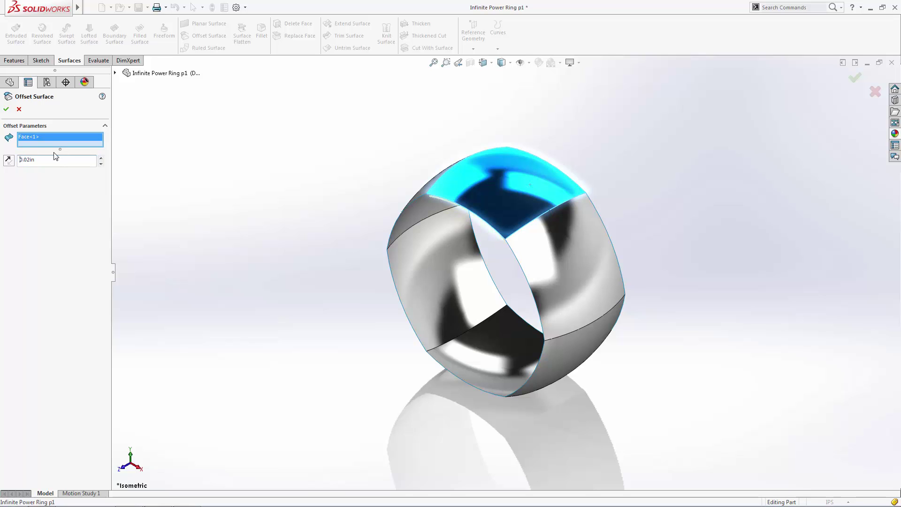
click(6, 110)
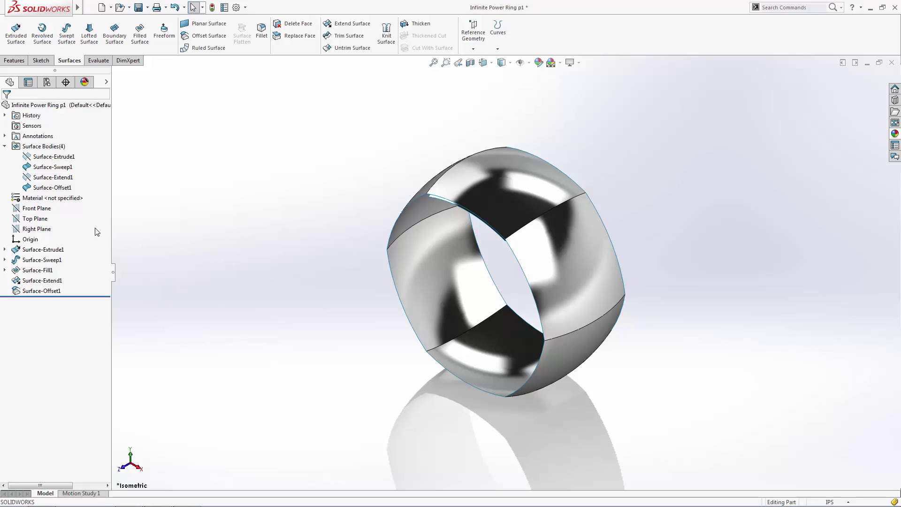
Step: Start a new sketch on the Top Plane and view the ring from the top
click(46, 218)
click(48, 208)
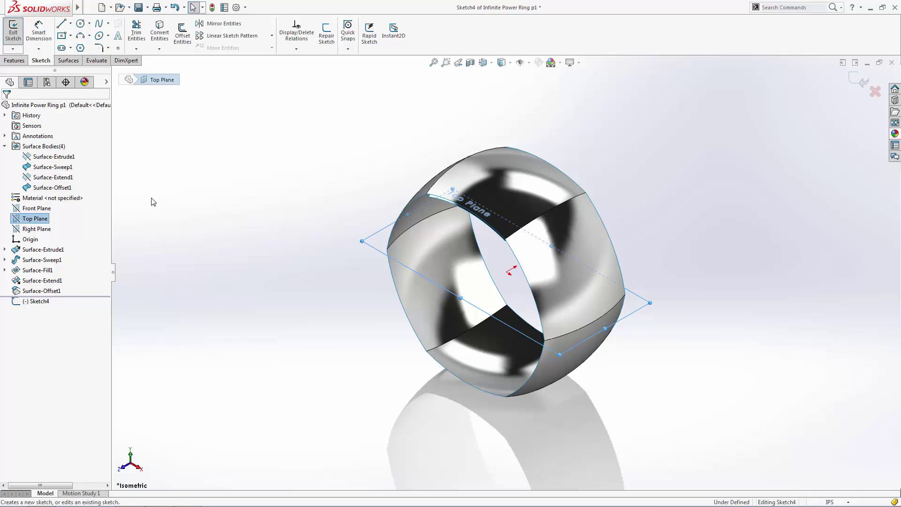
click(482, 63)
click(555, 101)
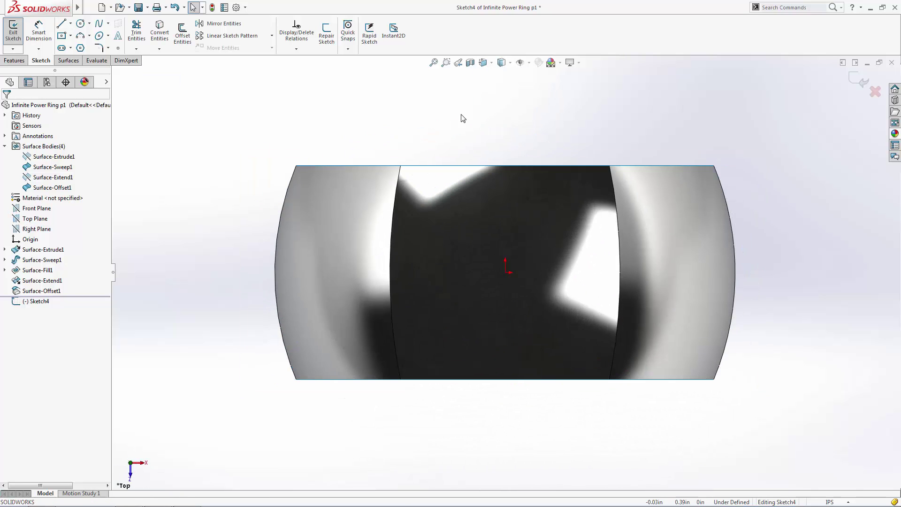
Step: Sketch a centerpoint arc slot around the origin, open at its upper side, about 0.18 in radius, 0.07 in wide and spanning 270 degrees
click(71, 48)
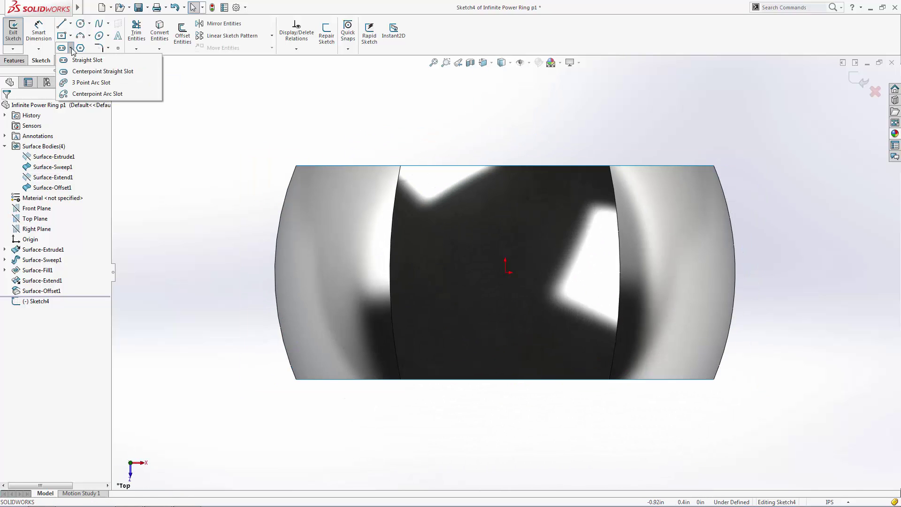
click(93, 94)
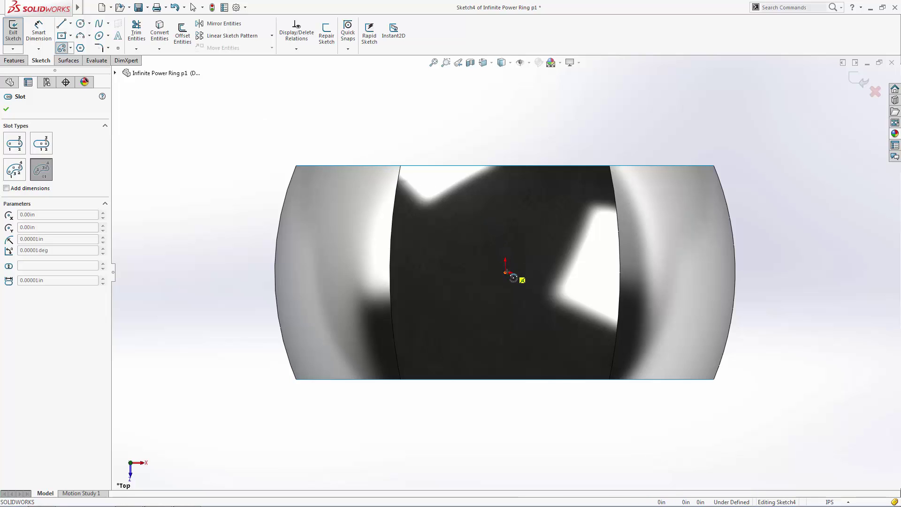
click(506, 272)
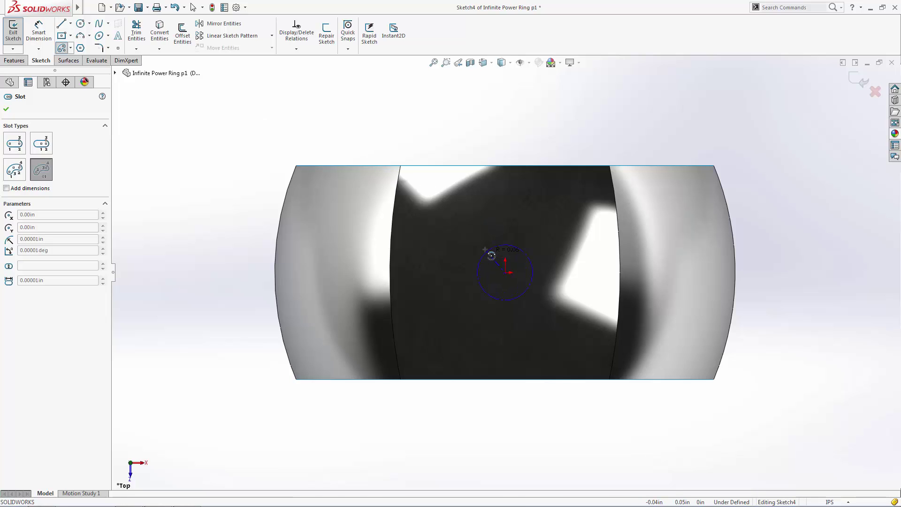
click(450, 217)
click(560, 217)
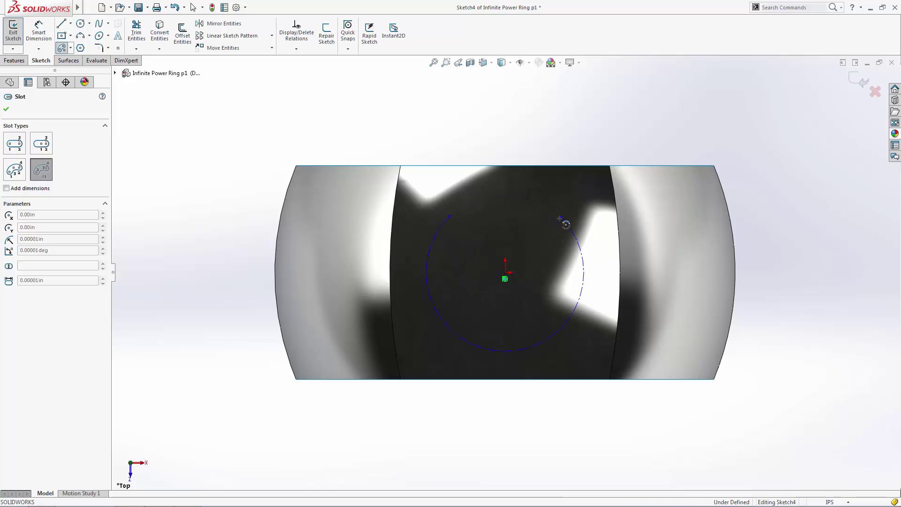
click(579, 214)
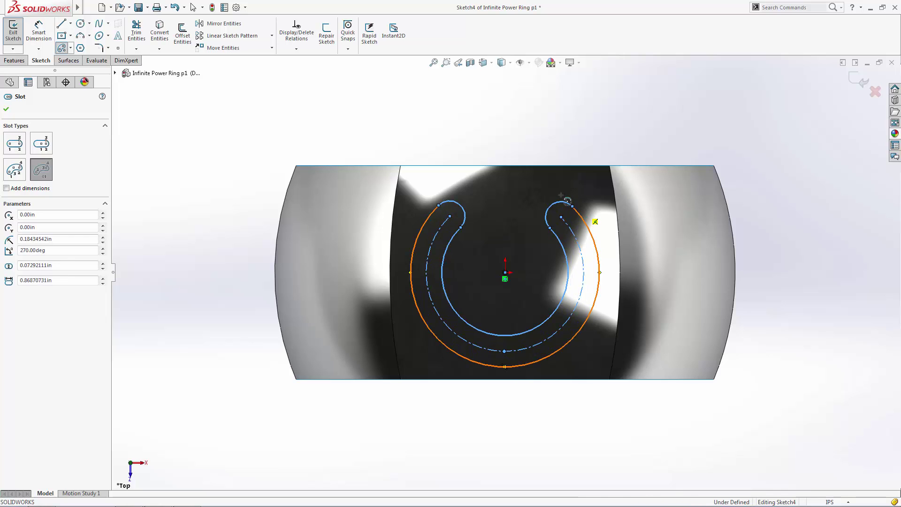
key(Escape)
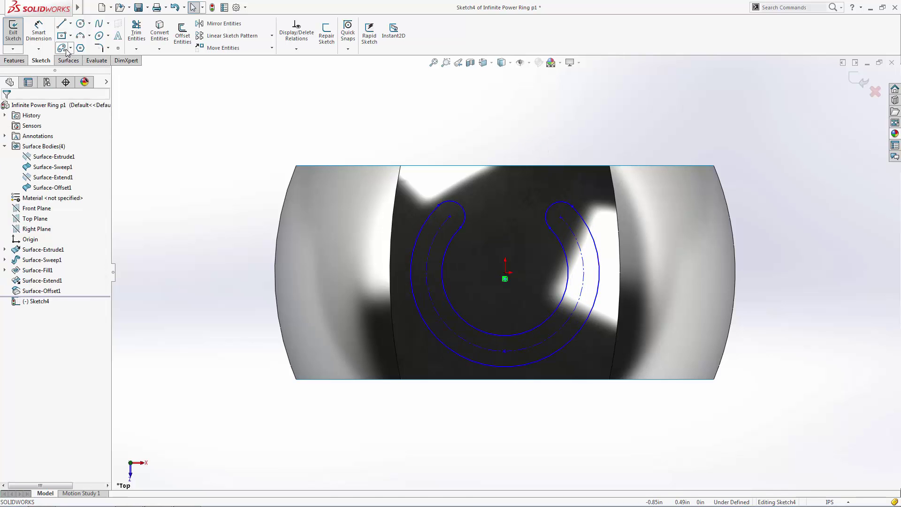
Step: Sketch a vertical straight slot above the origin, centred in the opening of the arc slot
click(70, 48)
click(73, 60)
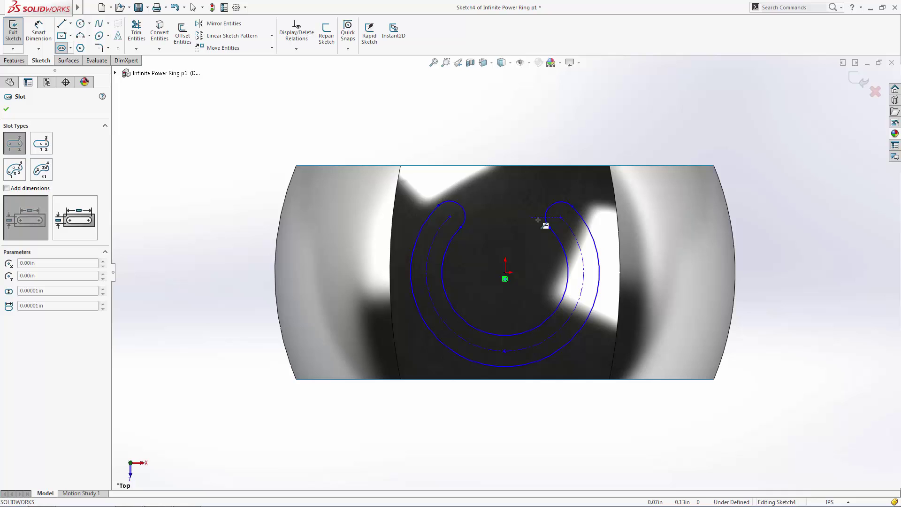
click(504, 197)
click(517, 252)
key(Escape)
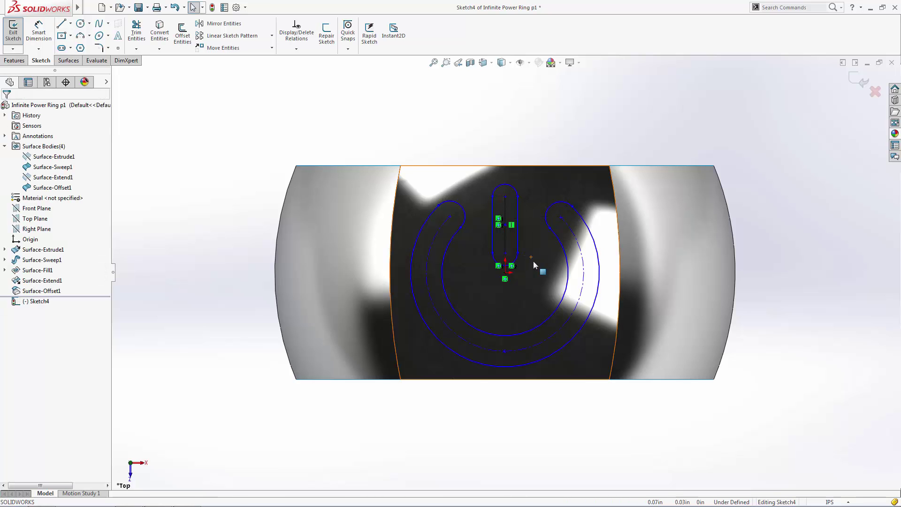
Step: Draw a construction line about 0.21 in long across the opening, joining the inner arc endpoints of the arc slot
scroll(506, 238, down, 3)
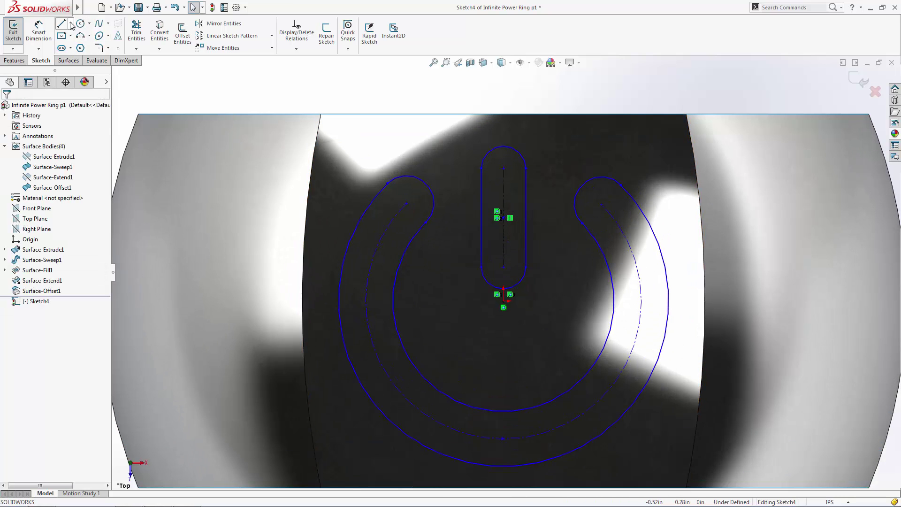
click(70, 24)
click(76, 45)
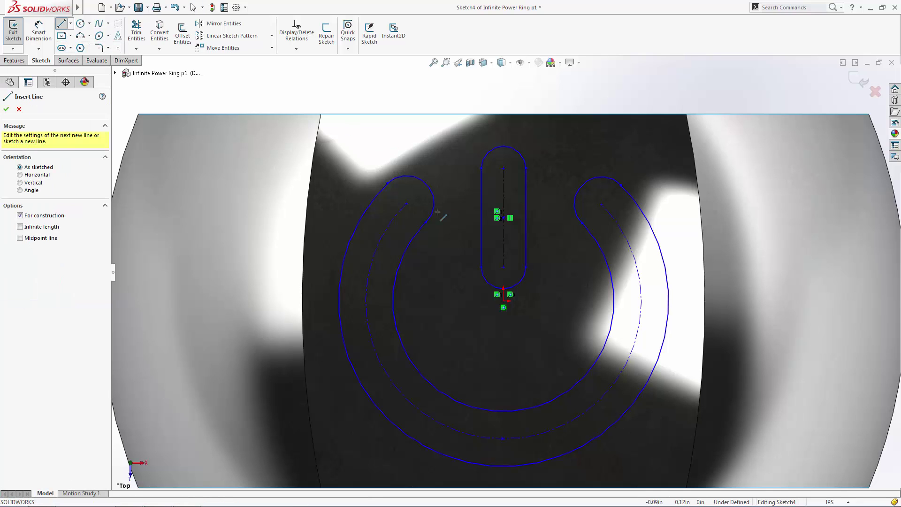
click(427, 223)
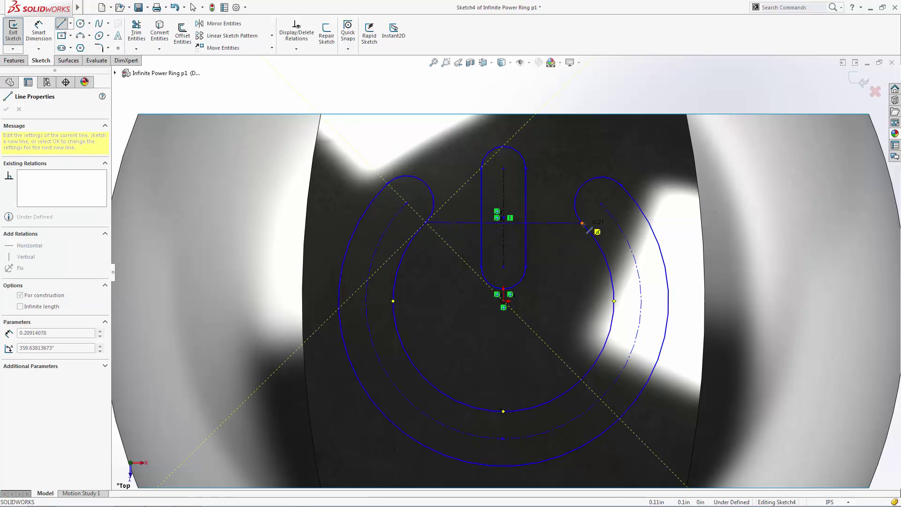
key(Escape)
Step: Add a midpoint relation between the straight slot's centre point and the construction line across the opening
click(503, 217)
ctrl+click(551, 224)
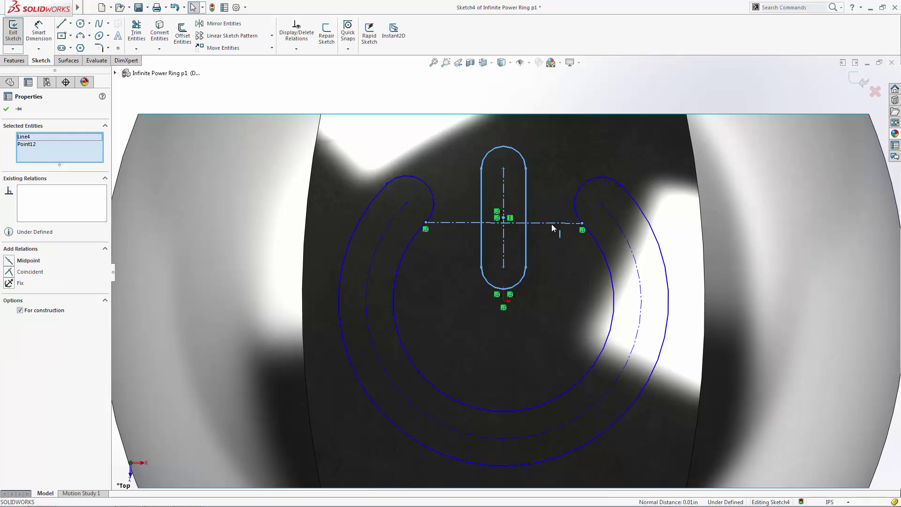
click(11, 261)
key(Escape)
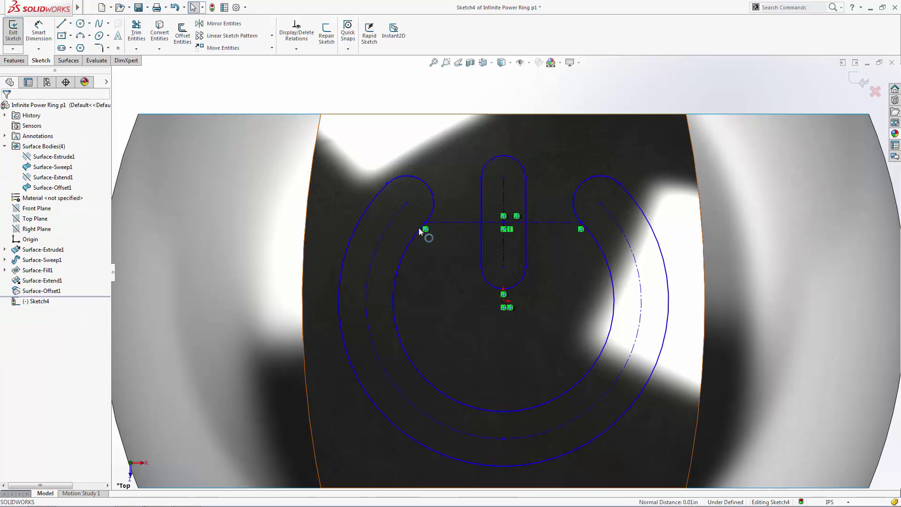
Step: Make the straight slot's lower end arc coincident with the arc slot's centre point at the origin
click(504, 301)
ctrl+click(512, 288)
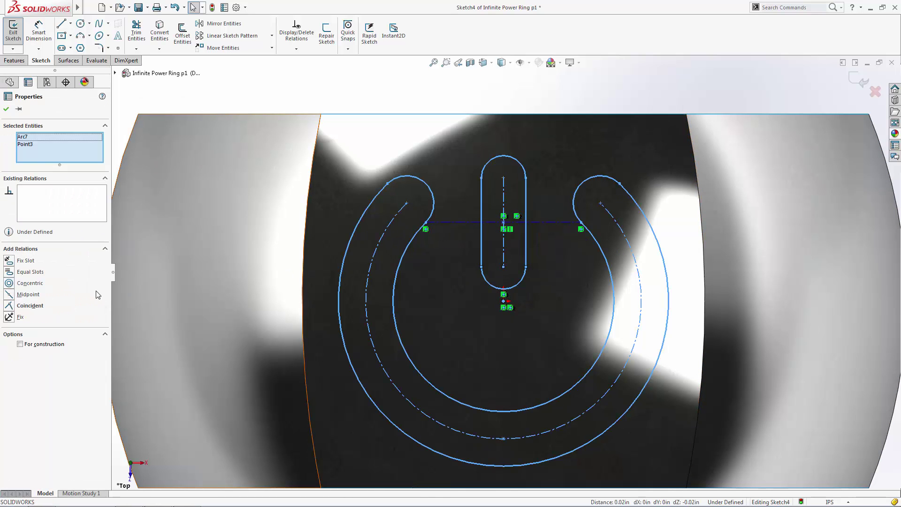
click(9, 306)
key(Escape)
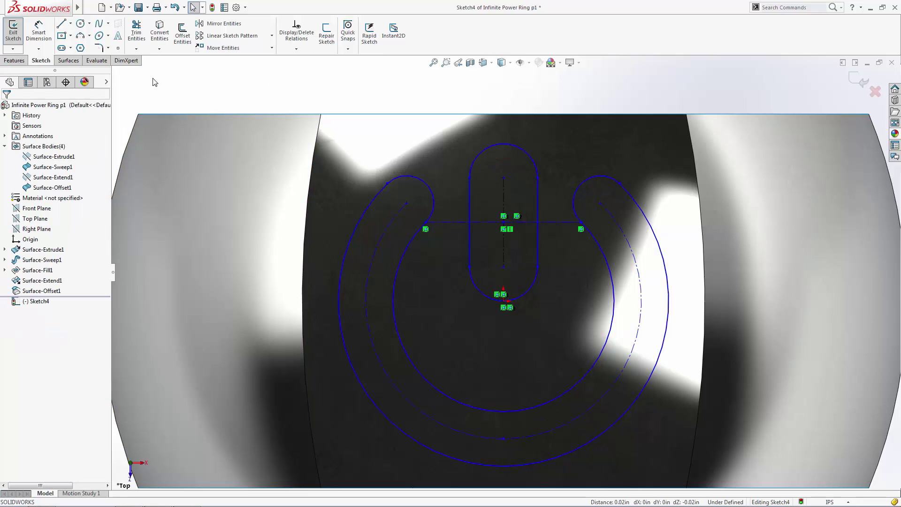
Step: Dimension the construction line across the arc slot's opening to 0.15 in
click(38, 32)
click(556, 221)
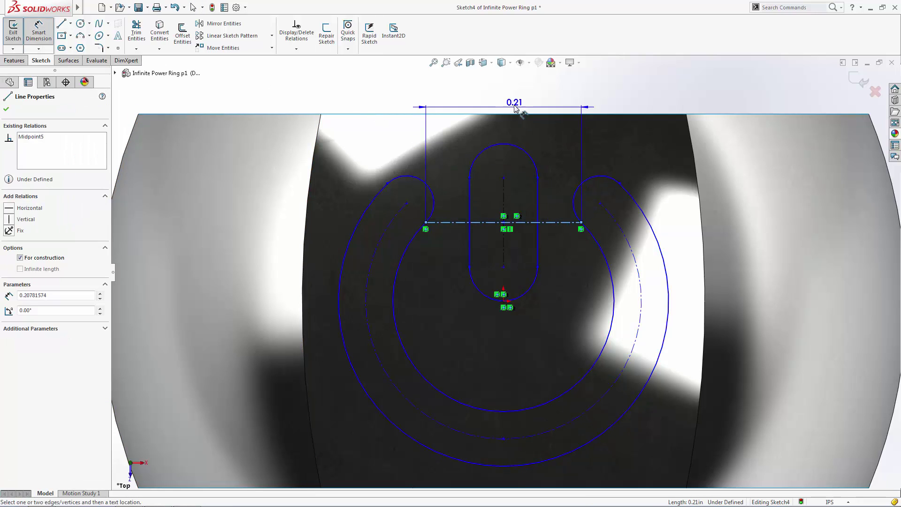
click(512, 101)
text(0.15)
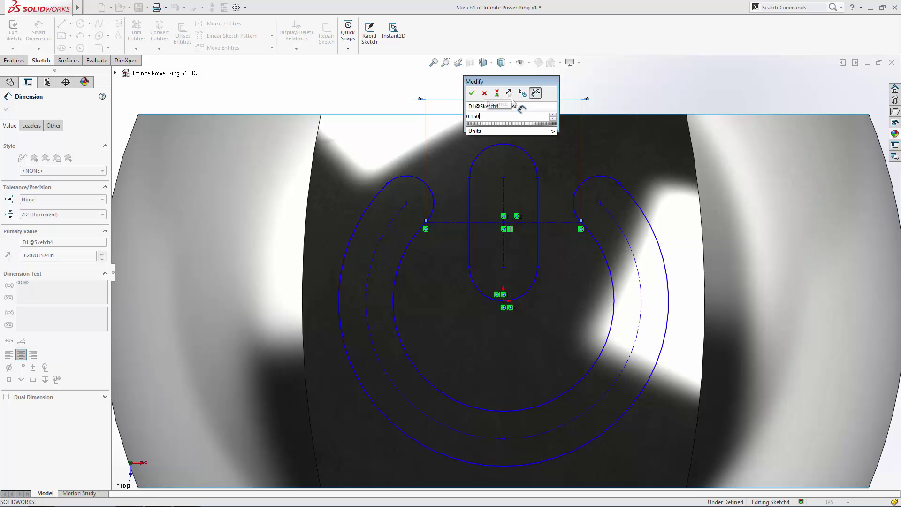
key(Return)
key(Escape)
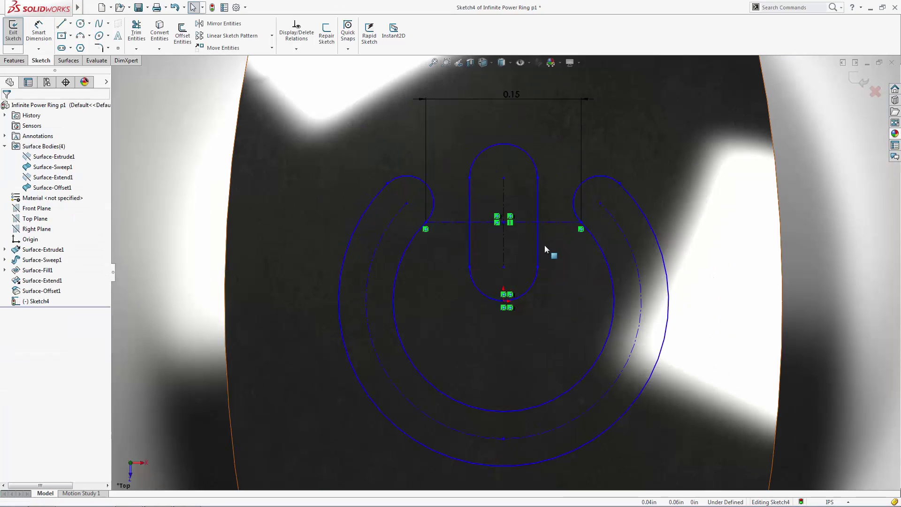
Step: Dimension the straight slot's width to 0.055 in
click(38, 32)
click(470, 249)
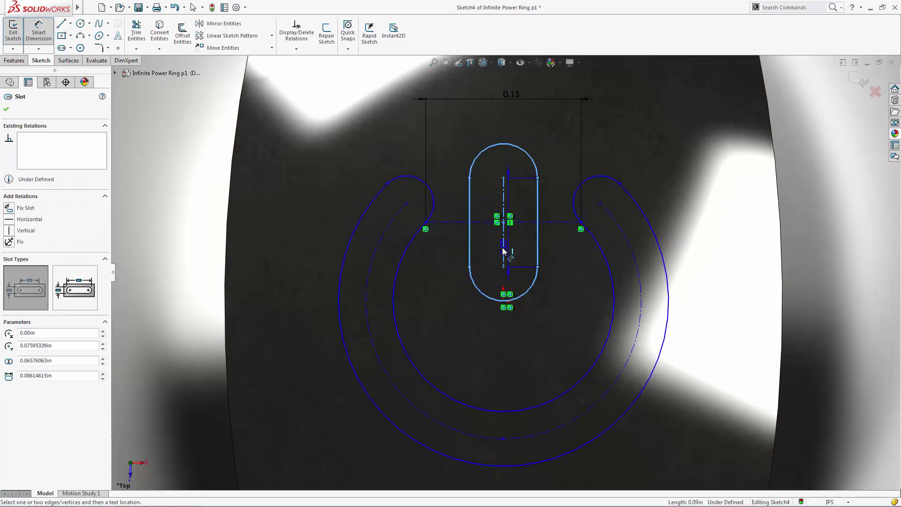
click(564, 261)
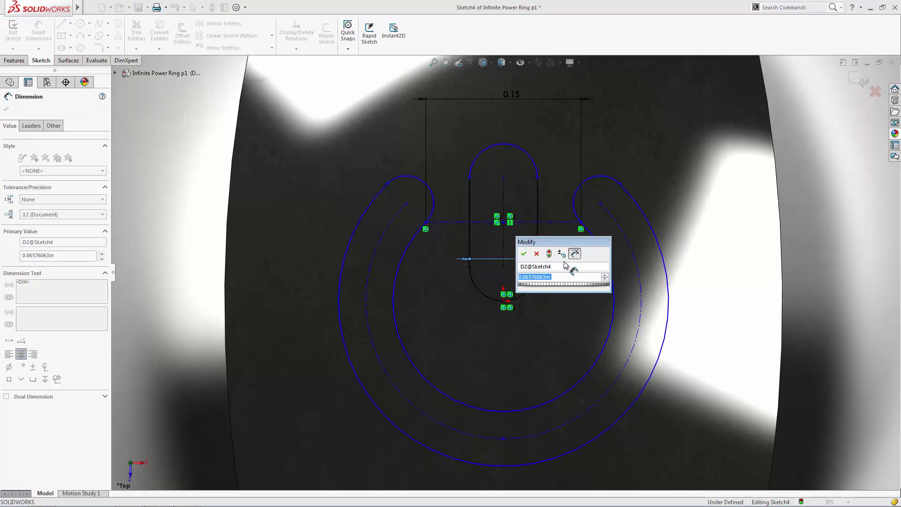
text(0.06)
key(Return)
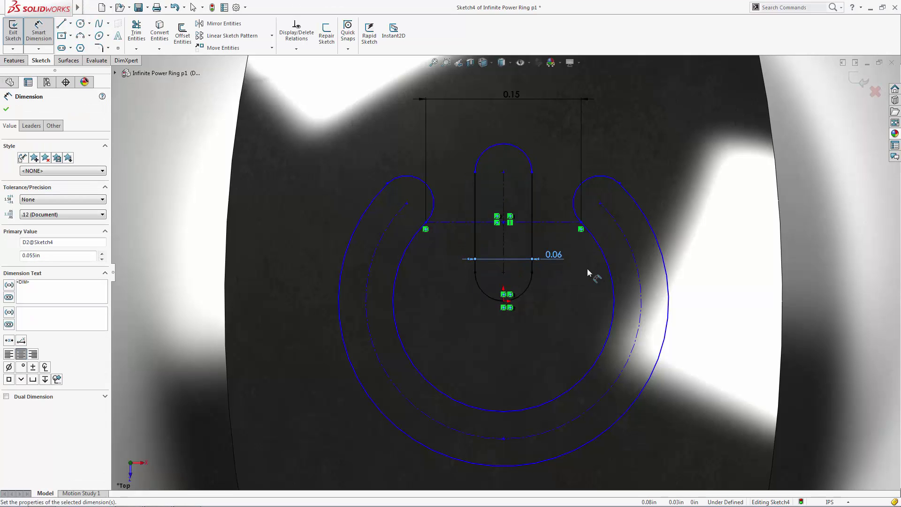
Step: Dimension the arc slot's width to 0.055 in
click(609, 273)
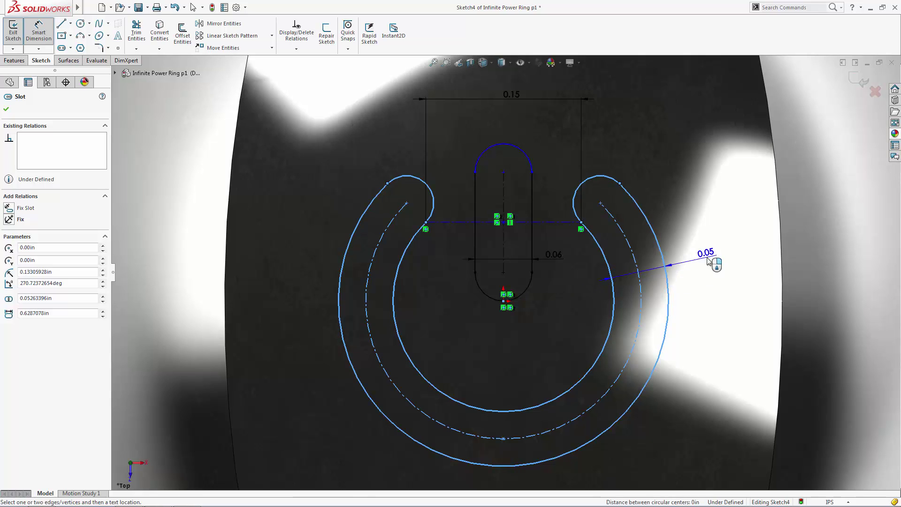
click(655, 265)
text(0.055)
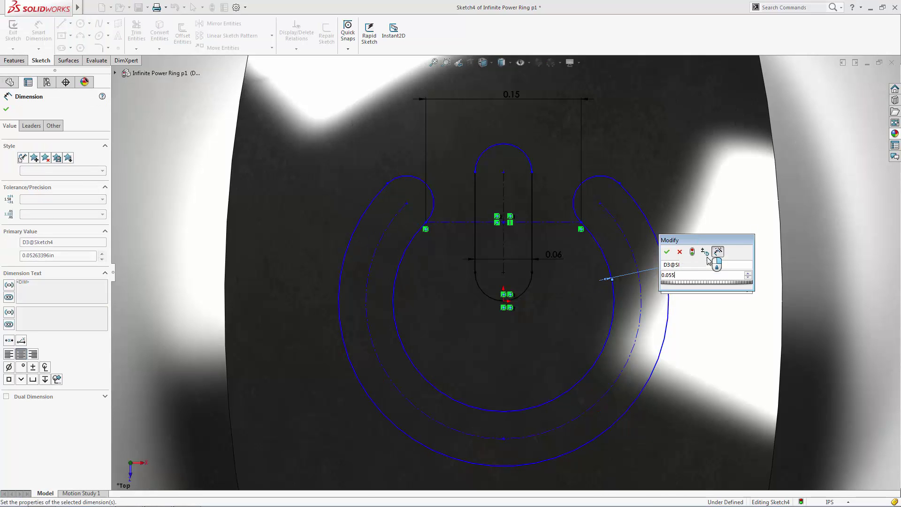
key(Return)
Step: Dimension the arc slot's outer arc with a 0.165 in radius and exit the sketch
click(668, 341)
click(722, 357)
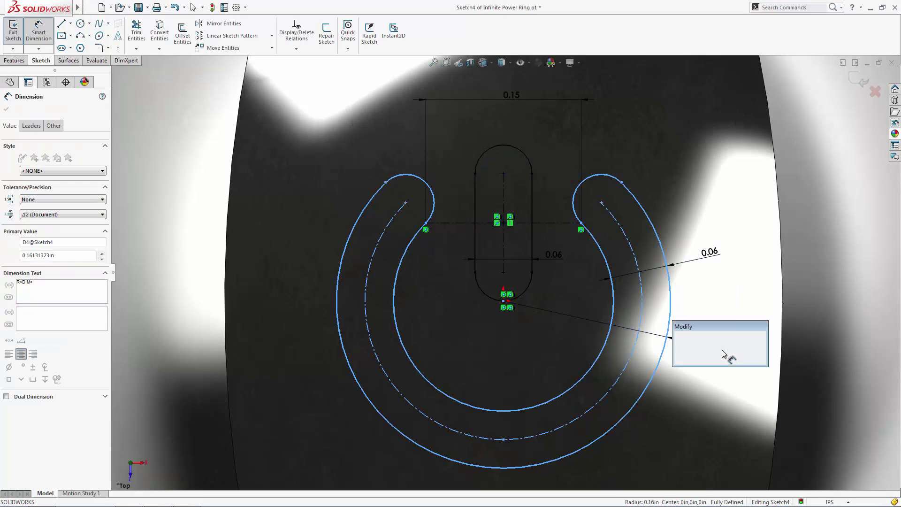
text(0.165)
key(Return)
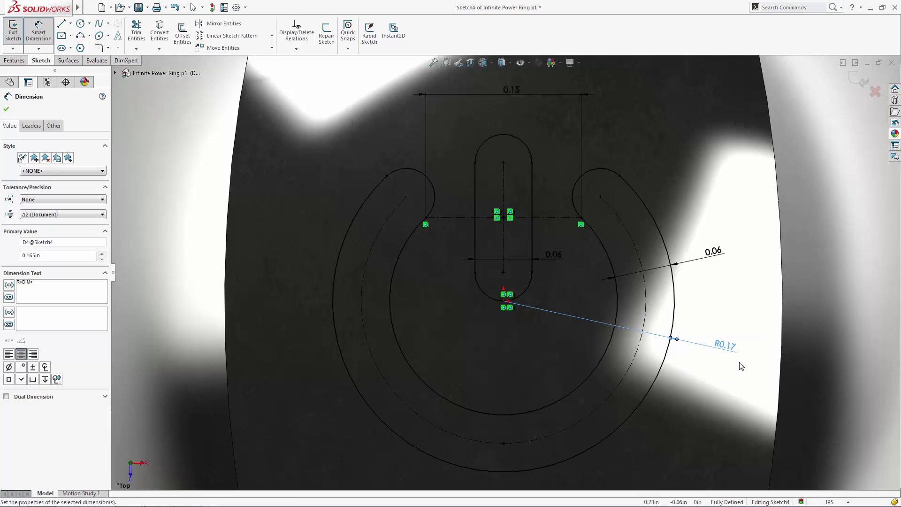
key(f)
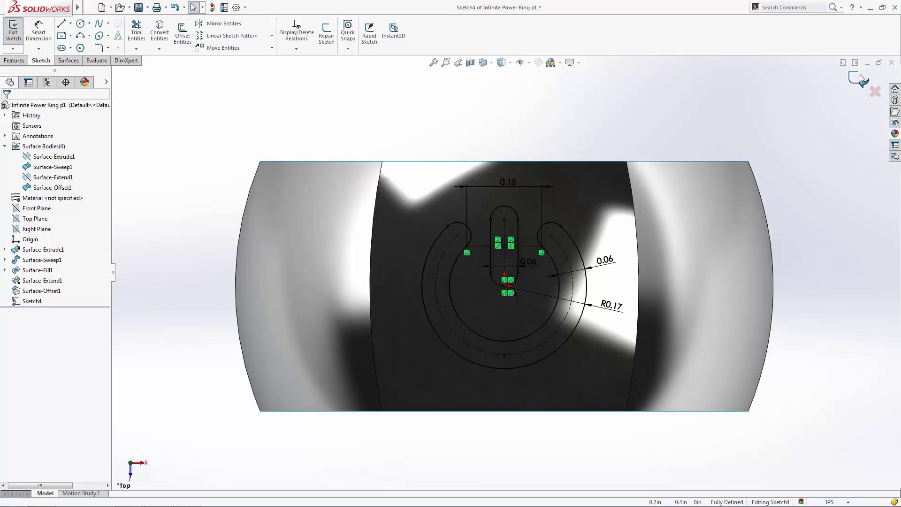
click(859, 75)
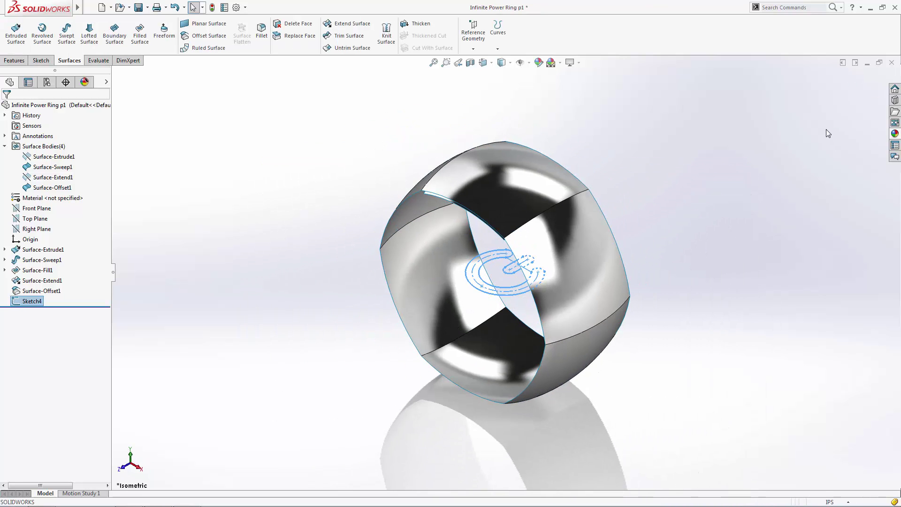
Step: Start a surface extrusion of the power symbol sketch from the offset surface under the ring's top face
click(22, 47)
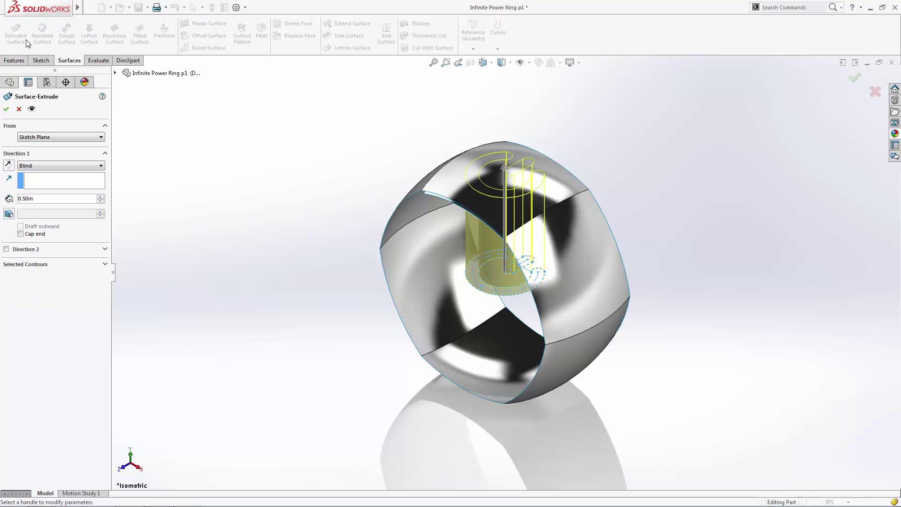
click(55, 137)
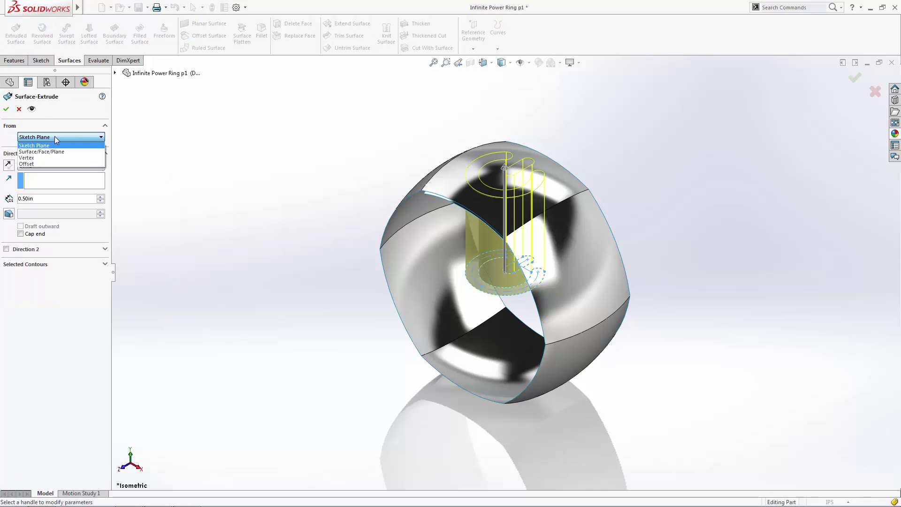
click(51, 149)
scroll(461, 238, down, 8)
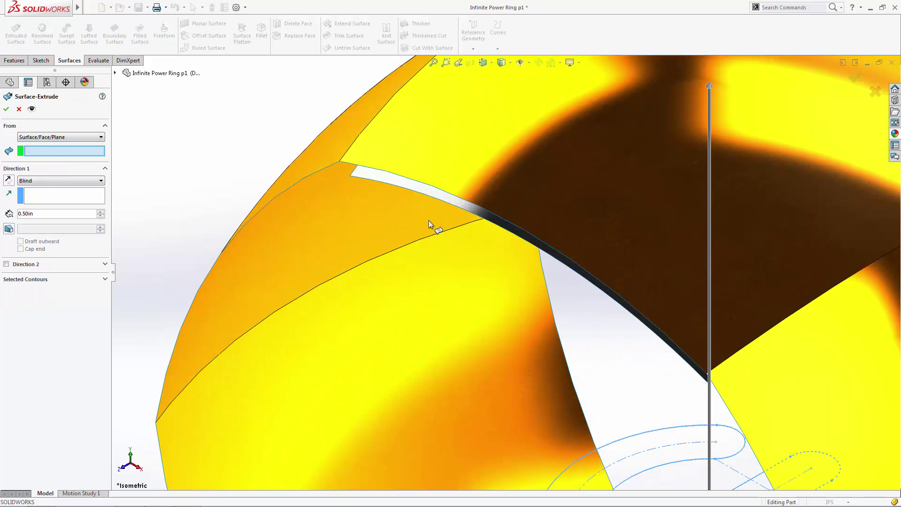
click(388, 181)
scroll(502, 276, up, 4)
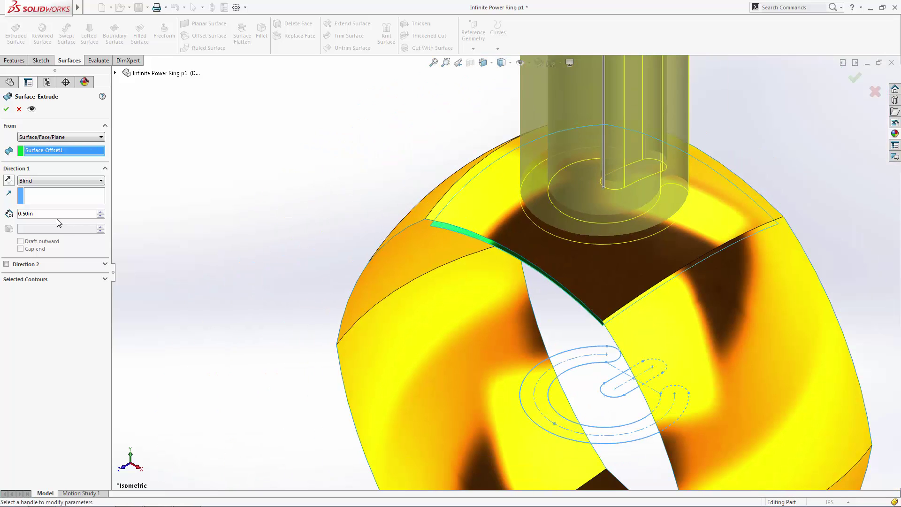
Step: Set the power symbol's blind surface extrusion depth to 0.04 in and complete the feature
text(0.04)
key(Return)
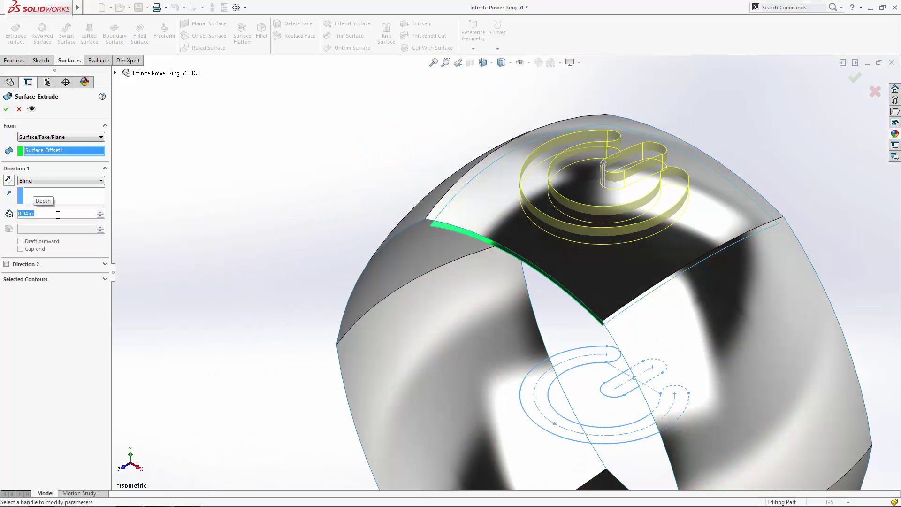
mouse_move(241, 263)
middle_down()
mouse_move(271, 153)
mouse_move(233, 275)
middle_up()
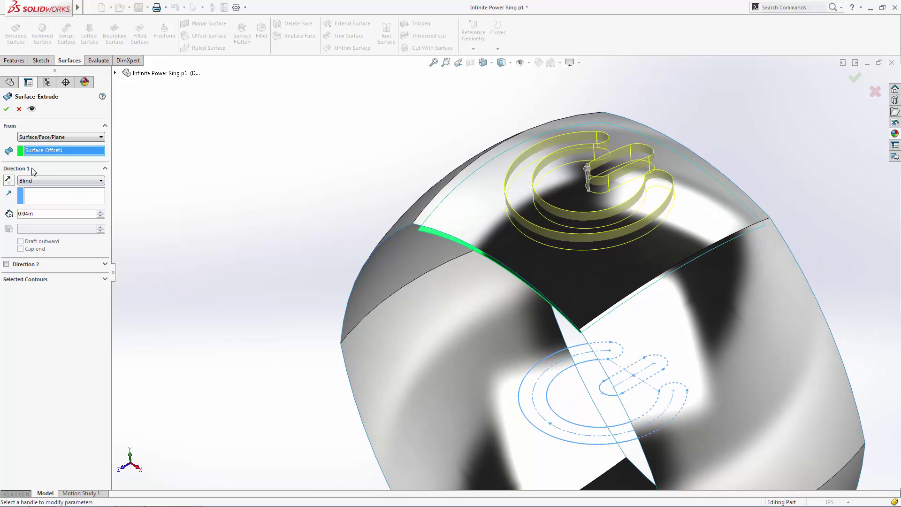
click(8, 110)
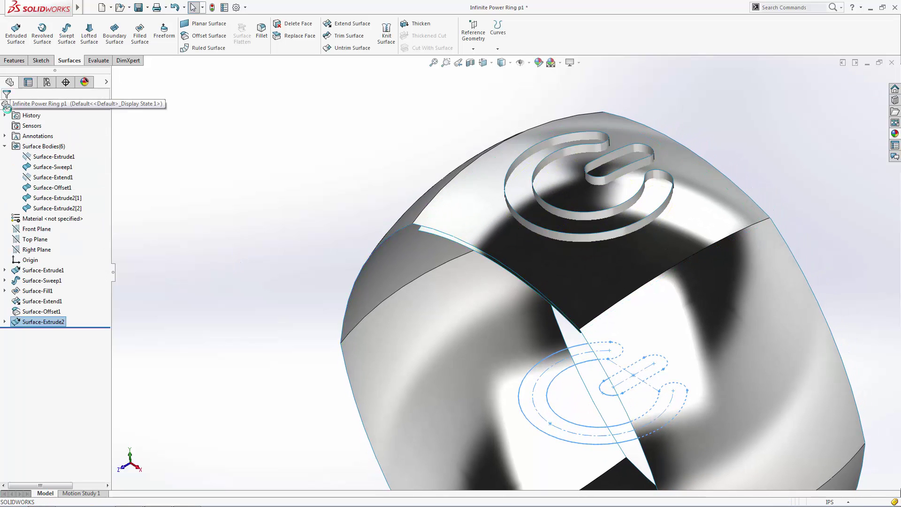
key(ctrl+7)
click(276, 182)
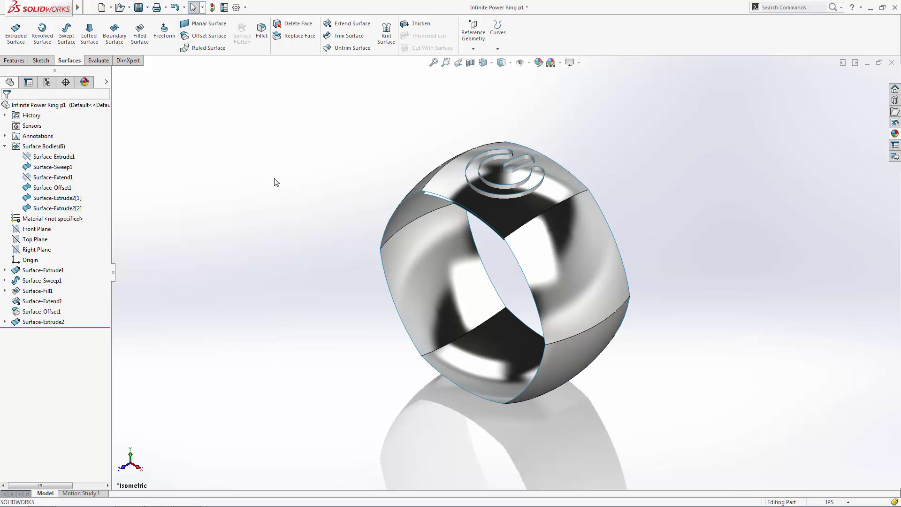
Step: Copy the ring's bottom face with an Offset Surface at 0 in distance
middle_drag(408, 436, 524, 311)
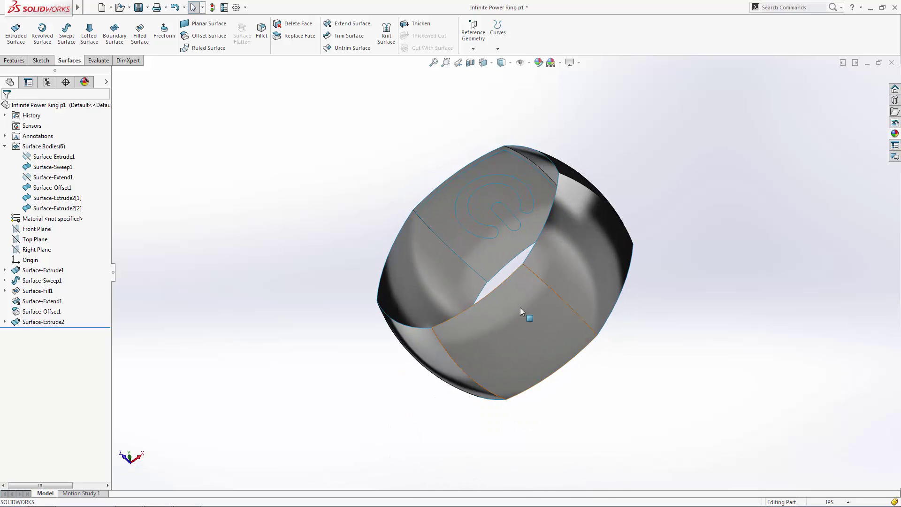
click(209, 36)
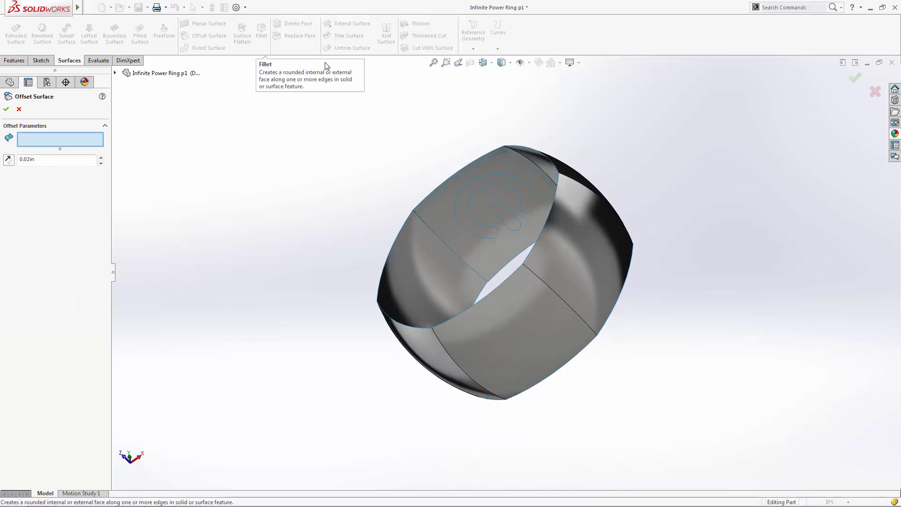
click(502, 333)
click(59, 161)
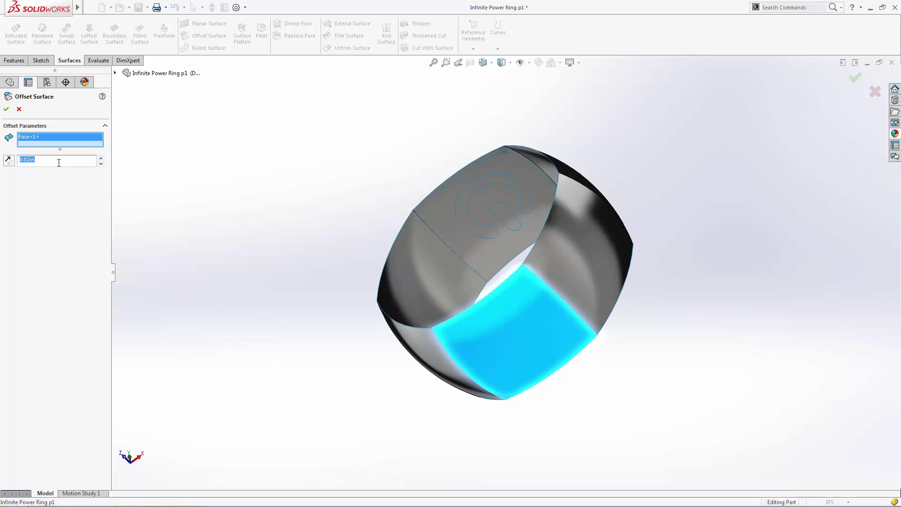
text(0)
key(Return)
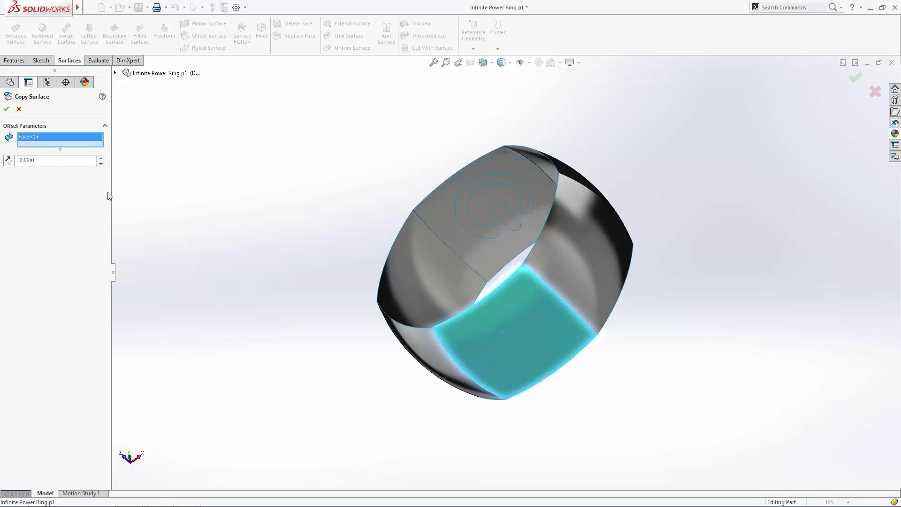
click(6, 109)
key(ctrl+7)
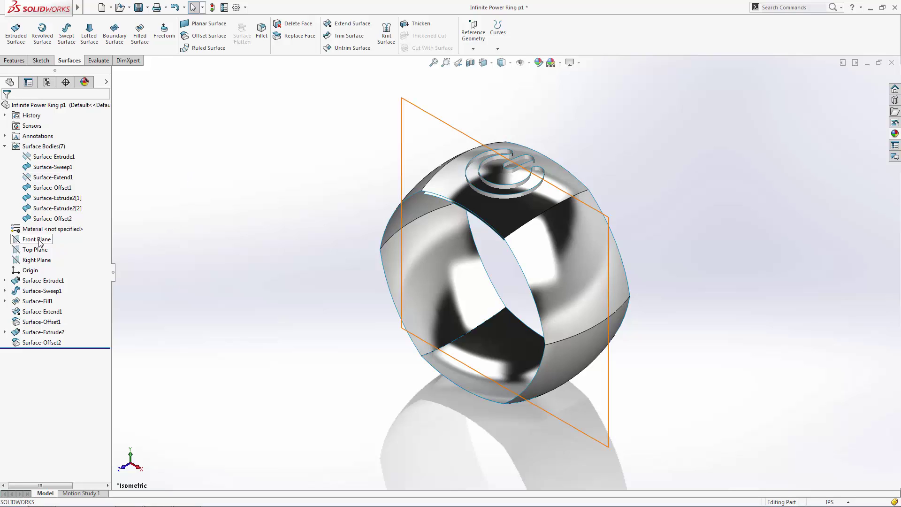
Step: Start a new sketch on the Top Plane and view the ring from the bottom
click(35, 249)
click(49, 235)
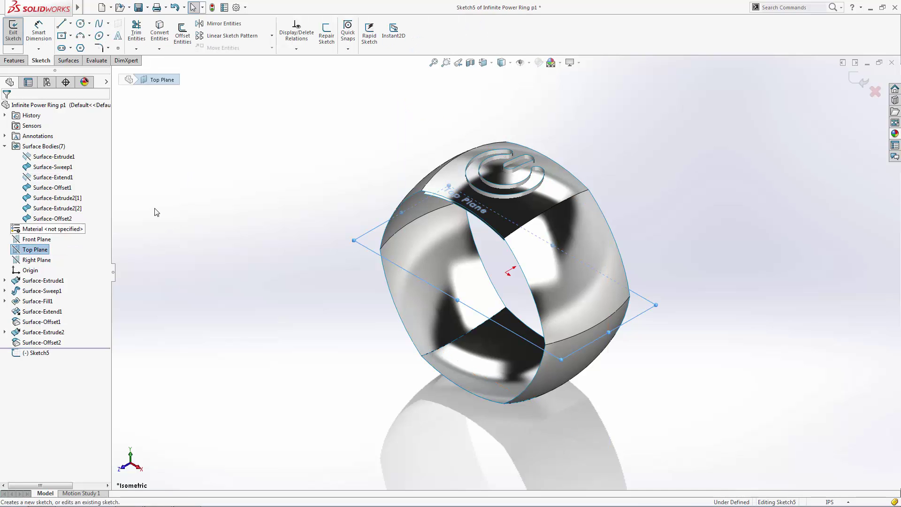
click(484, 63)
click(496, 89)
click(483, 63)
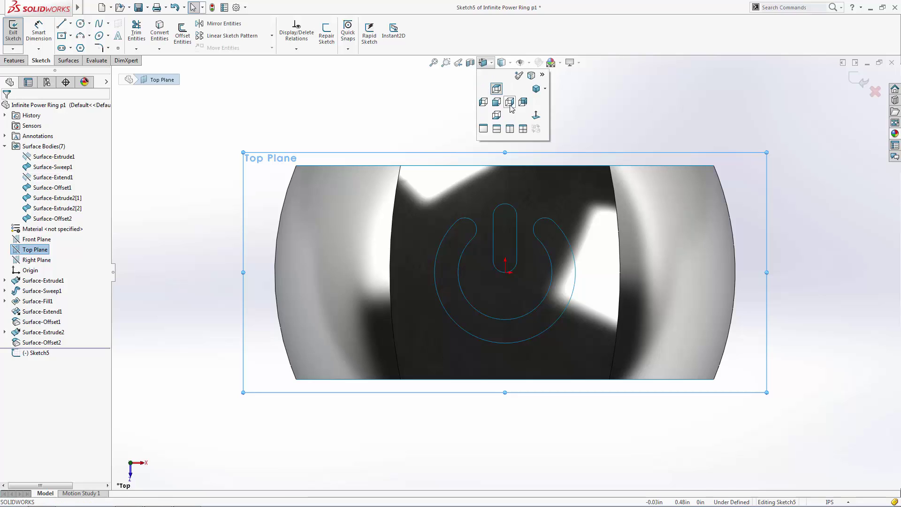
click(510, 101)
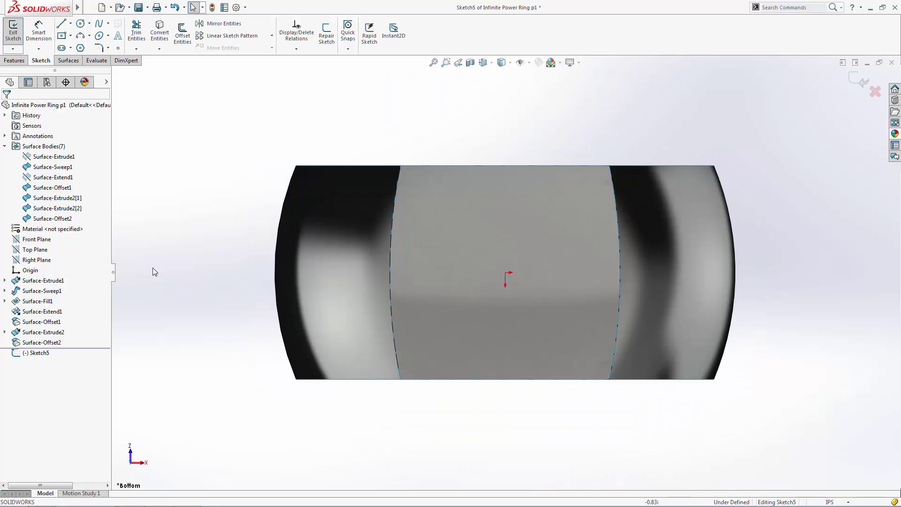
Step: Sketch a closed teardrop beside the origin from two lines about 0.11 in long and an arc of about 0.05 in radius
click(61, 23)
scroll(540, 266, down, 5)
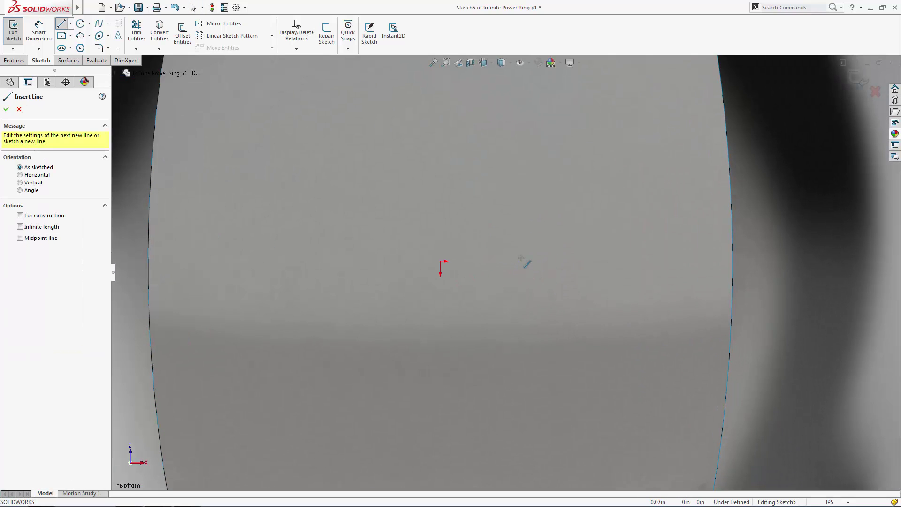
click(520, 261)
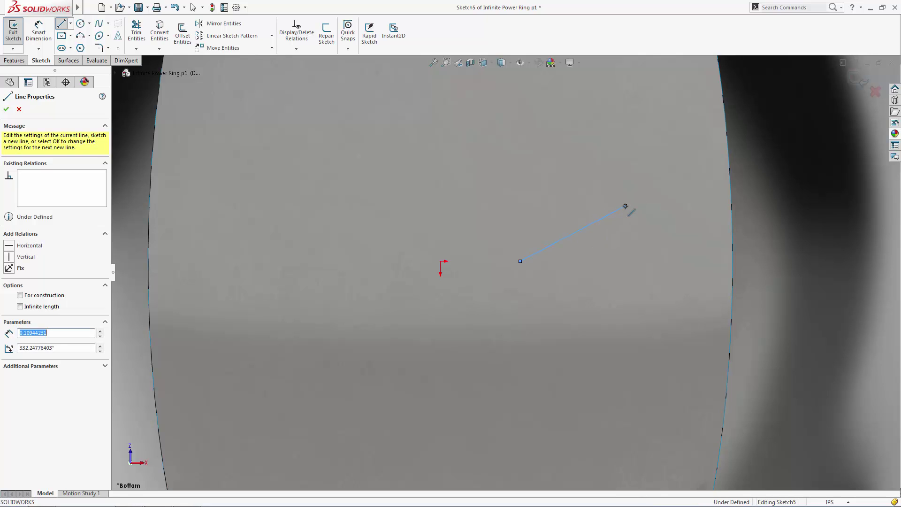
click(625, 205)
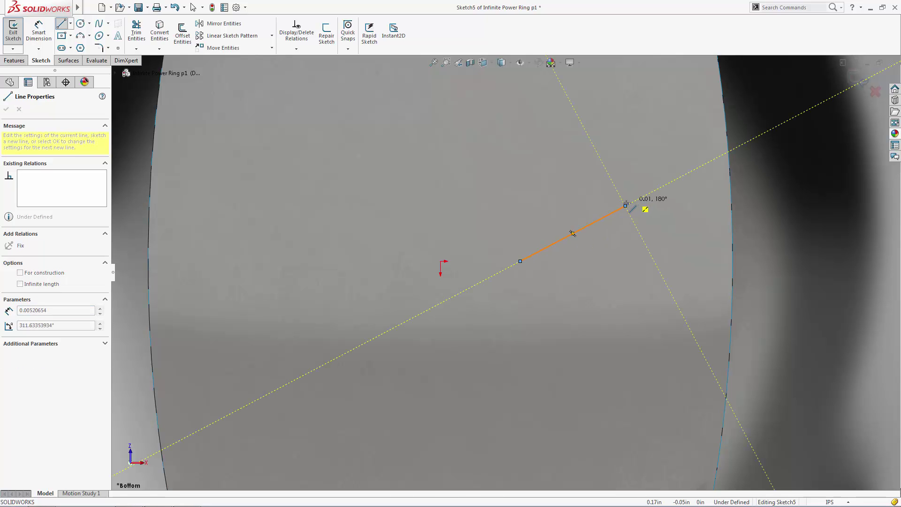
click(626, 309)
click(520, 261)
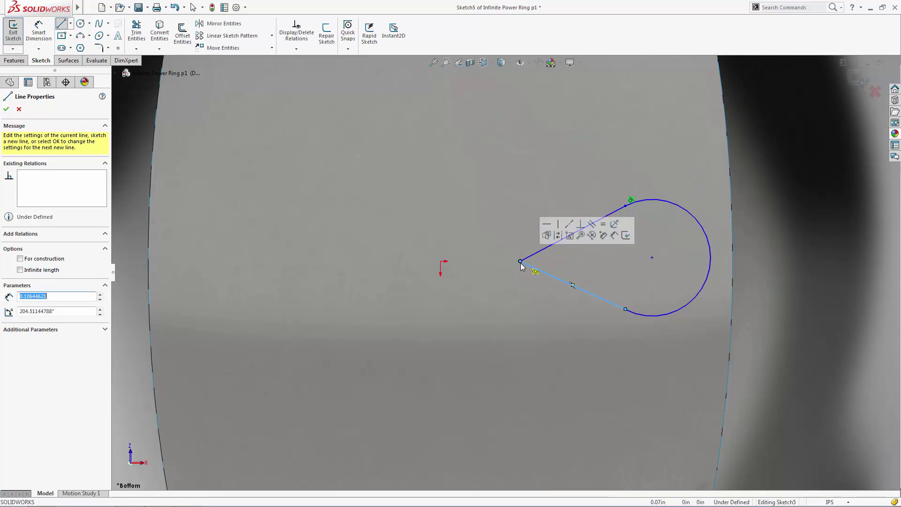
key(Escape)
Step: Make the teardrop's arc tangent to its lower line
click(632, 312)
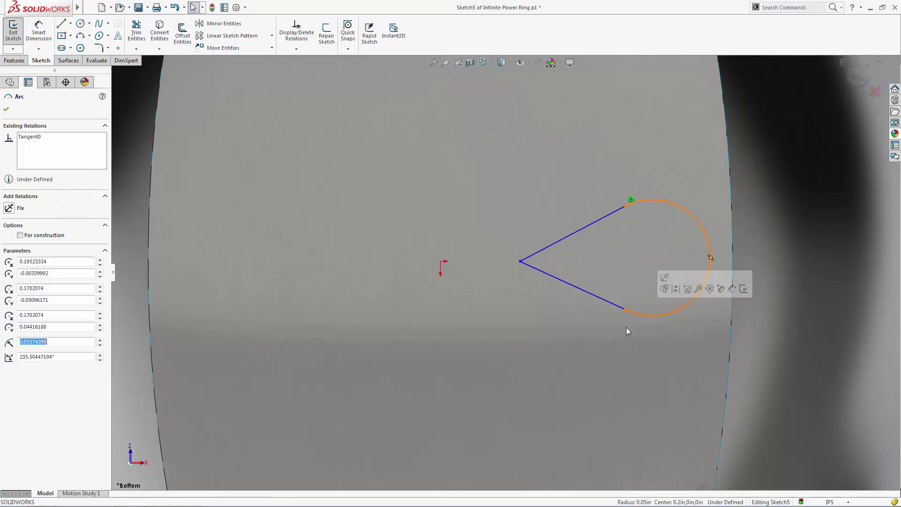
ctrl+click(610, 302)
click(21, 260)
click(449, 243)
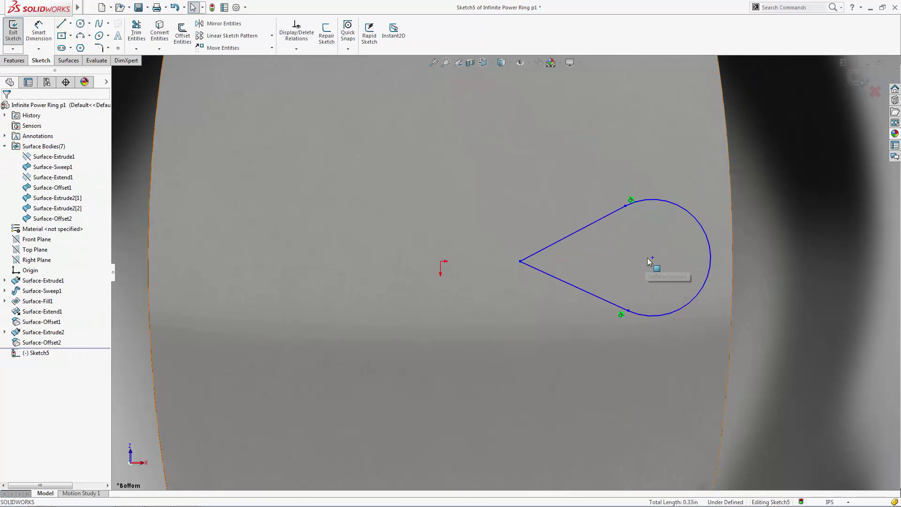
Step: Align the teardrop's arc centre and its tip horizontally with the origin
click(652, 257)
ctrl+click(521, 262)
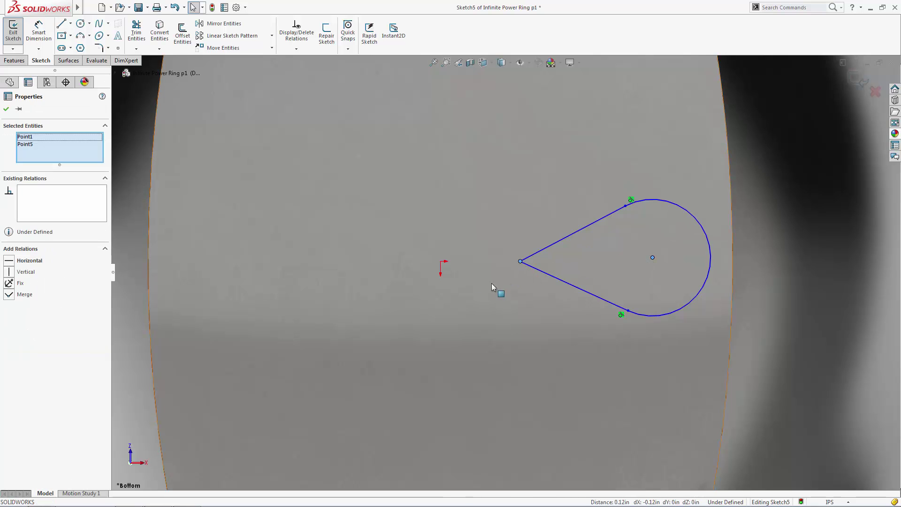
ctrl+click(440, 261)
click(7, 263)
click(465, 322)
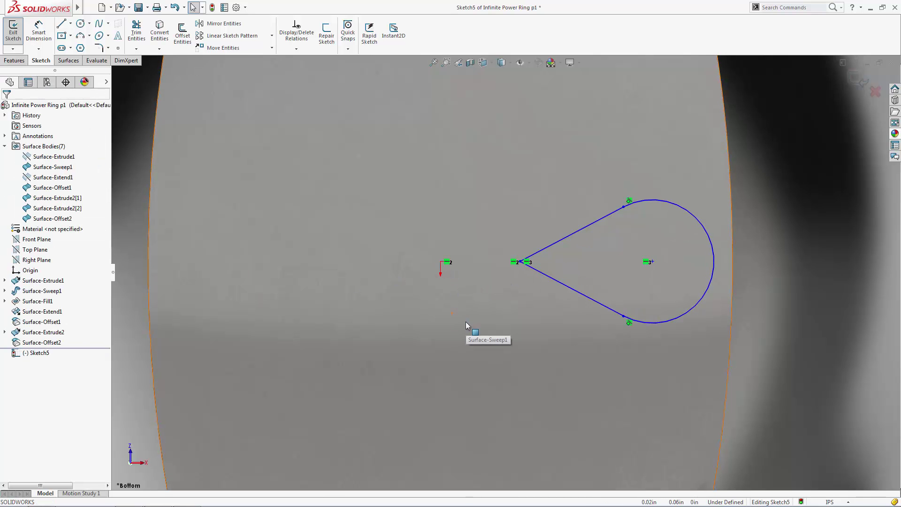
Step: Dimension the teardrop arc's radius to 0.05 in
click(39, 33)
click(663, 323)
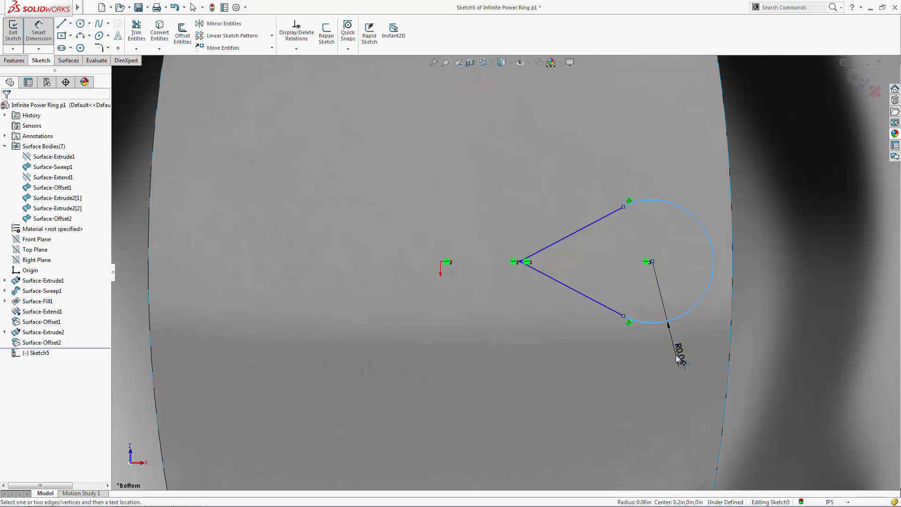
click(673, 353)
text(0.05)
key(Return)
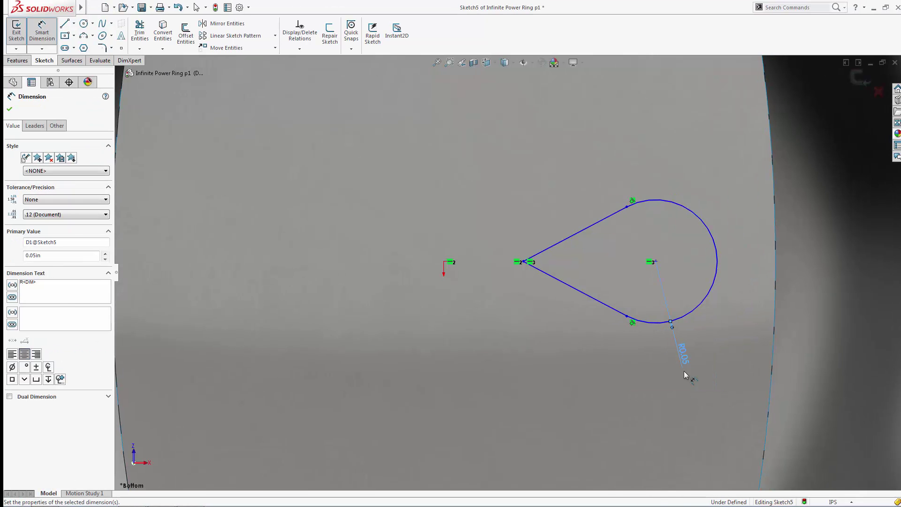
key(Escape)
Step: Offset the whole teardrop profile outward by 0.05 in
key(f)
click(185, 33)
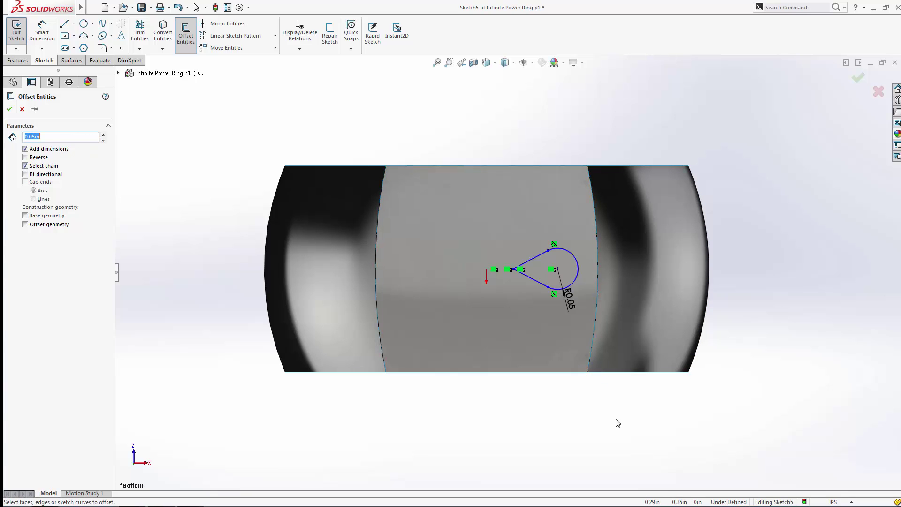
drag(624, 419, 497, 205)
click(497, 204)
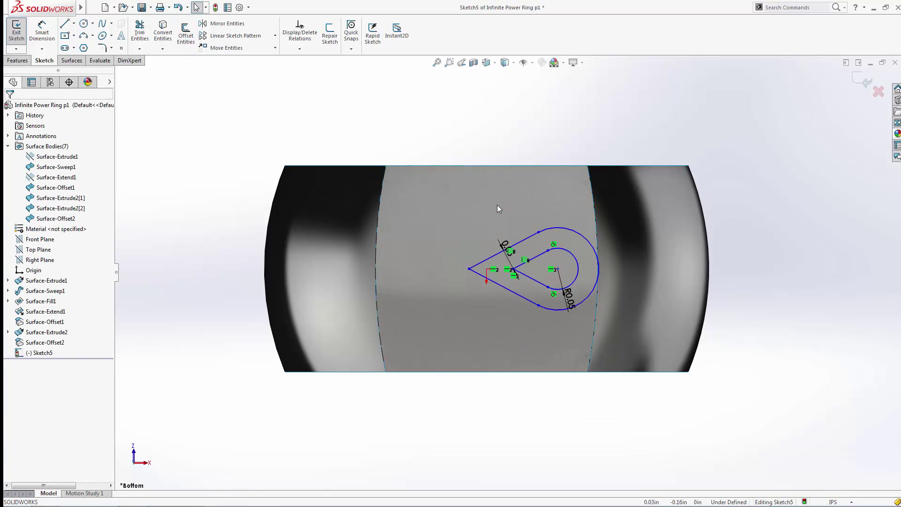
Step: Sketch a vertical centerline from the origin down past the ring's lower edge
click(73, 23)
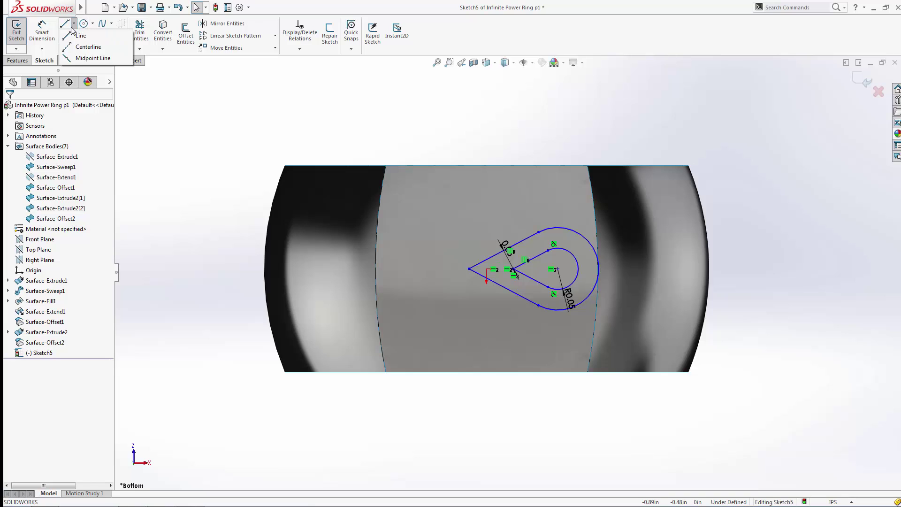
click(82, 40)
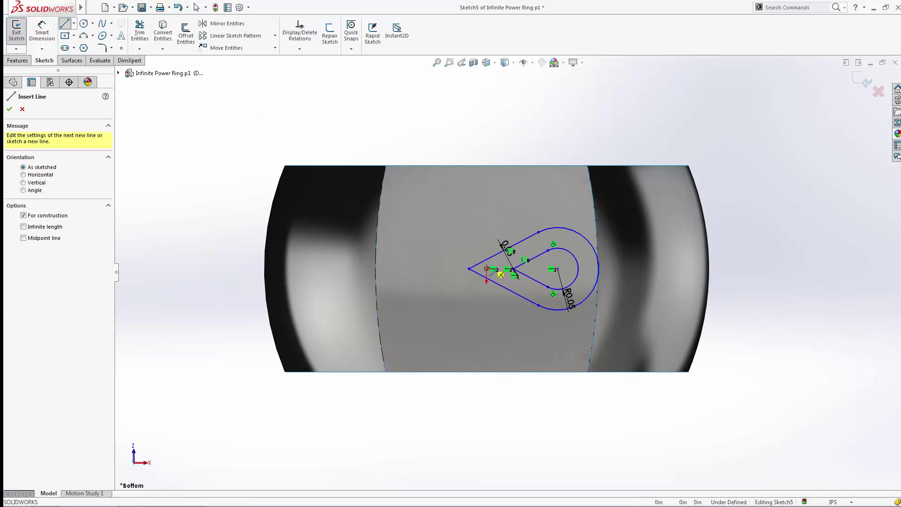
click(486, 280)
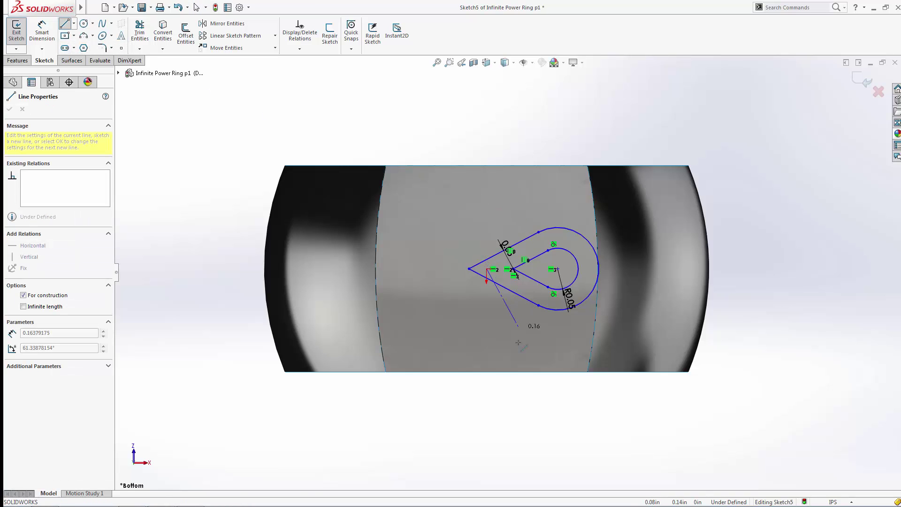
click(486, 395)
key(Escape)
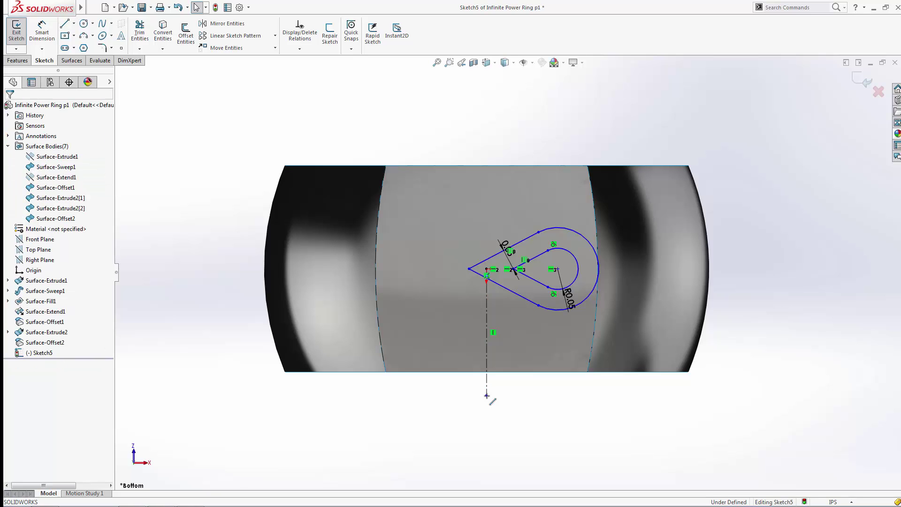
Step: Mirror both the inner and the outer teardrop profiles about the vertical centerline, keeping the originals
click(221, 24)
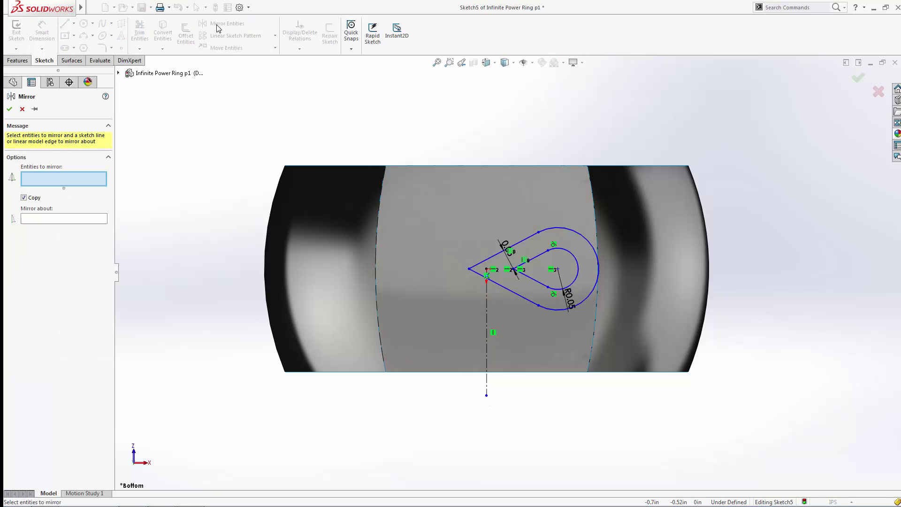
mouse_move(597, 130)
mouse_down()
mouse_move(538, 332)
mouse_move(525, 345)
mouse_up()
click(50, 258)
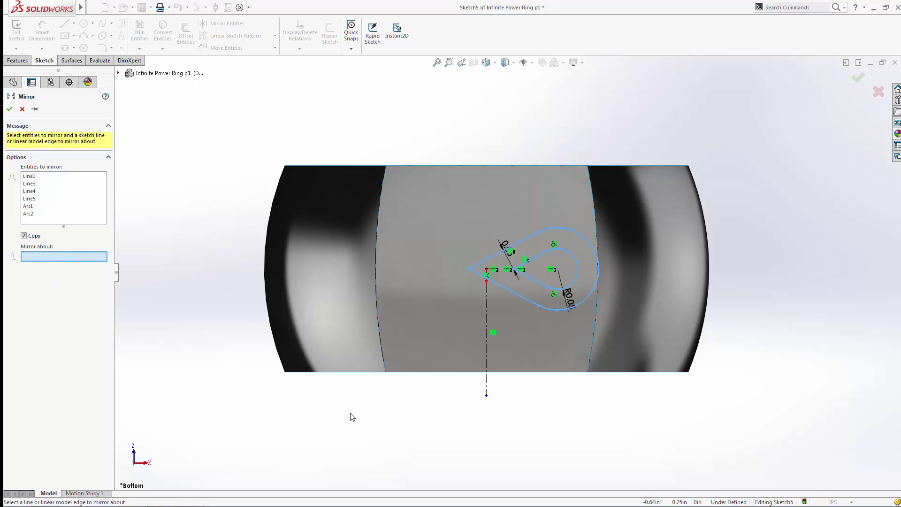
click(486, 387)
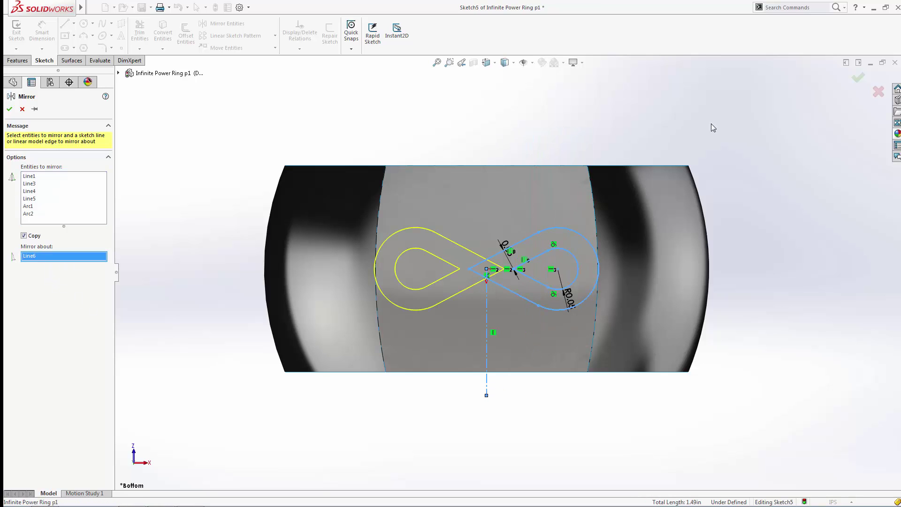
click(858, 77)
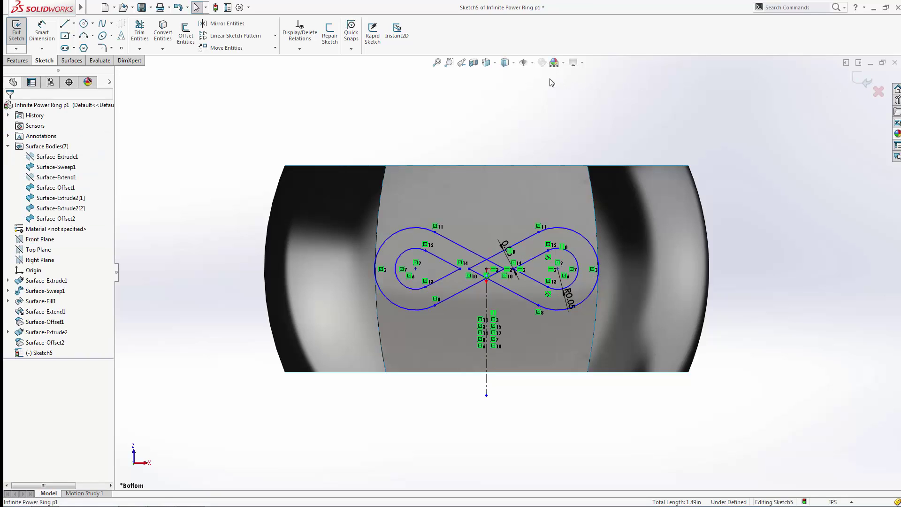
Step: Power-trim the overlapping outer-profile line ends around the origin so both loops join into one outline
click(139, 45)
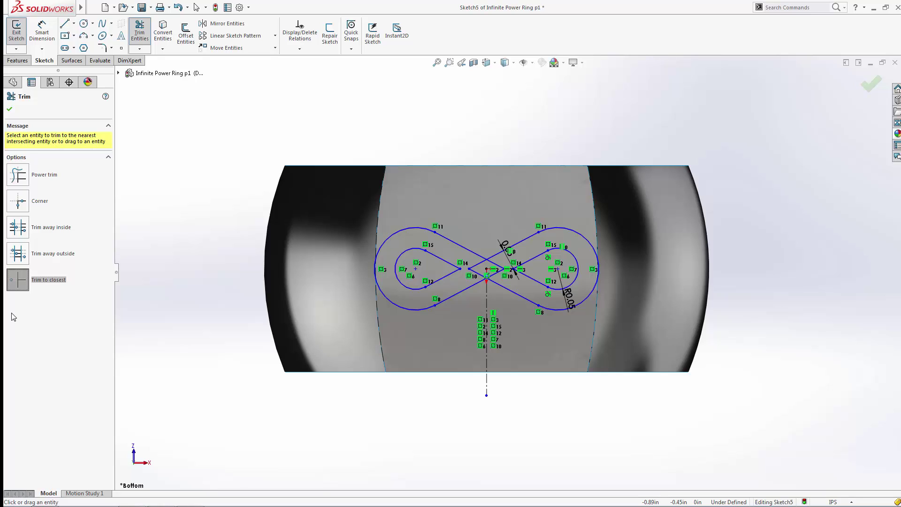
scroll(502, 270, up, 5)
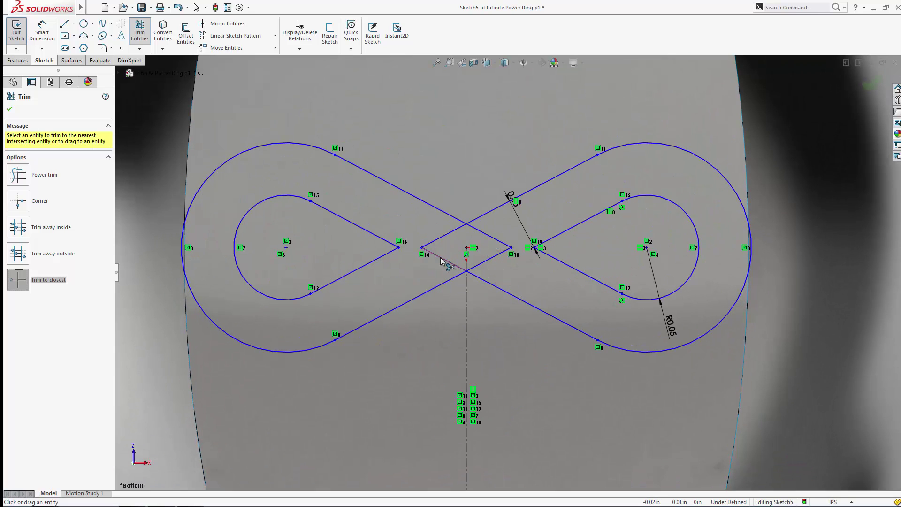
click(18, 175)
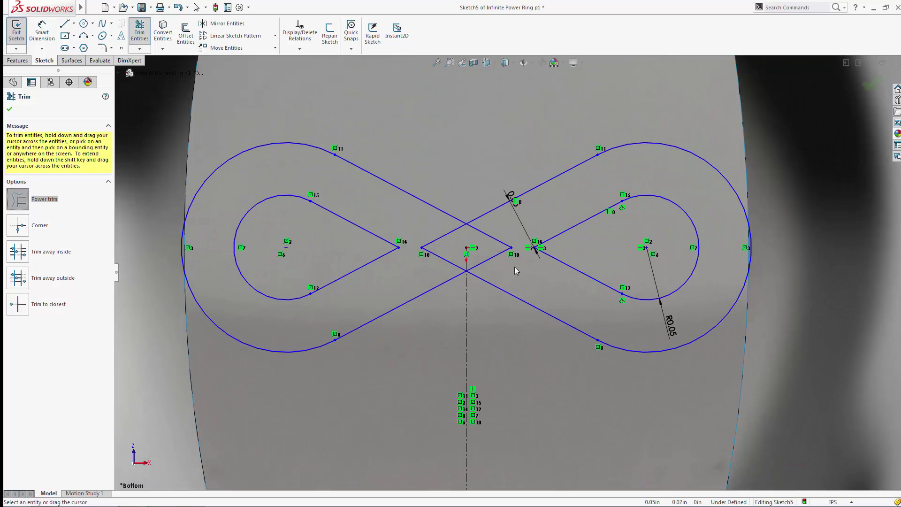
mouse_move(515, 271)
mouse_down()
mouse_move(497, 280)
mouse_move(488, 233)
mouse_move(438, 235)
mouse_move(429, 261)
mouse_up()
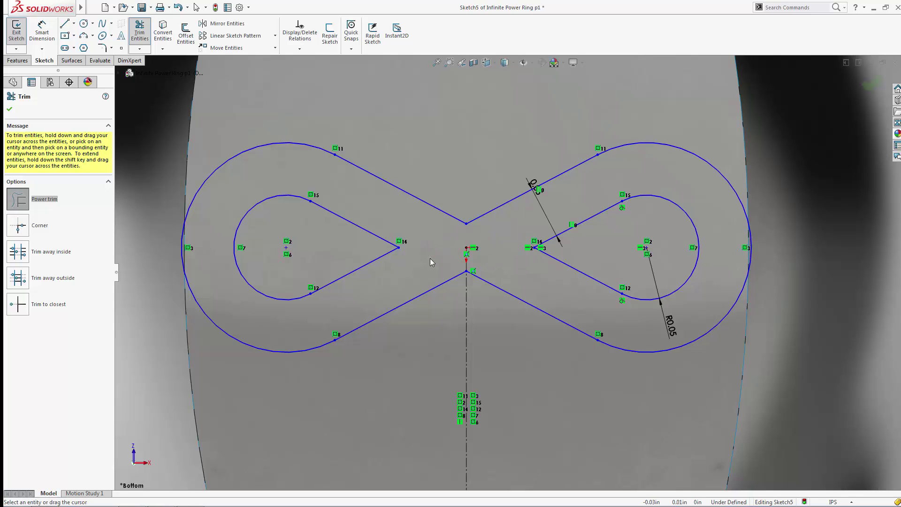
key(Escape)
Step: Add a vertical relation between the outer outline's upper middle corner and the origin
click(465, 223)
ctrl+click(466, 248)
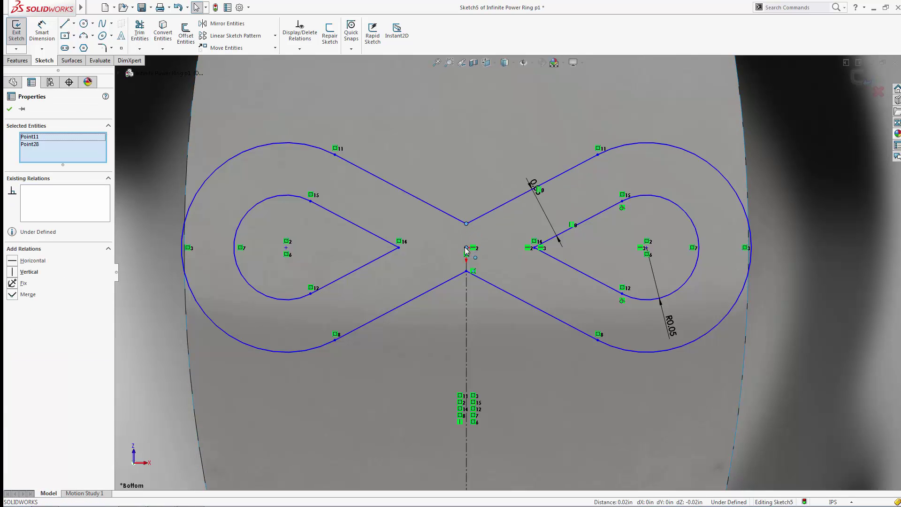
click(28, 272)
key(Escape)
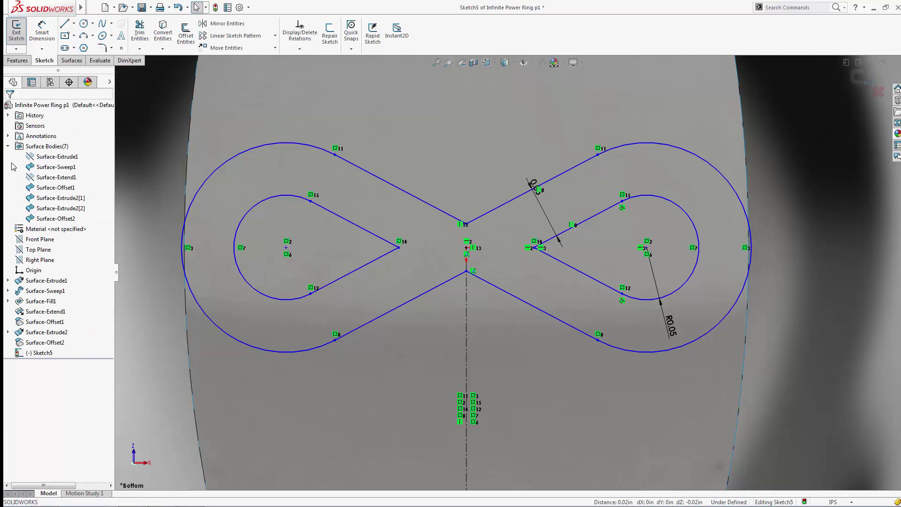
Step: Make the right loop's upper outer line collinear with the left inner teardrop's lower line
click(502, 205)
ctrl+click(354, 270)
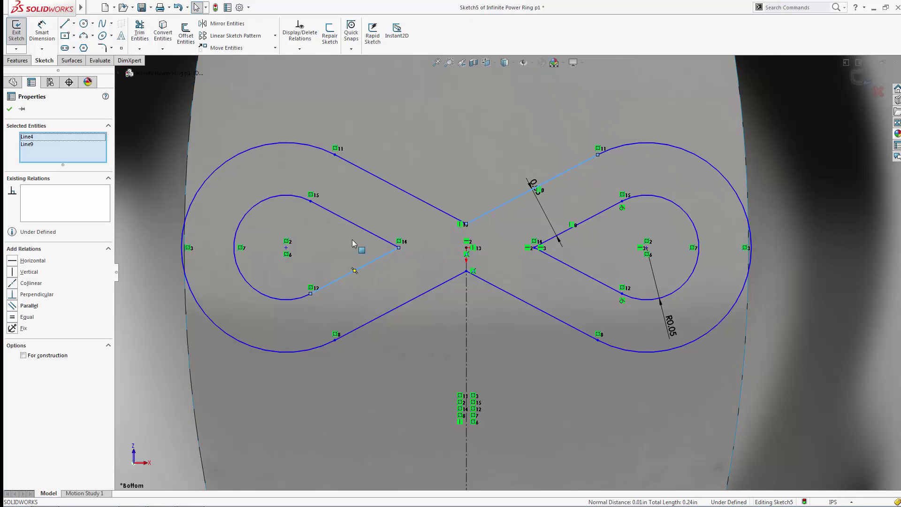
click(15, 284)
Step: Dimension the distance from the origin to the right inner teardrop's tip as 0.05 in
click(42, 30)
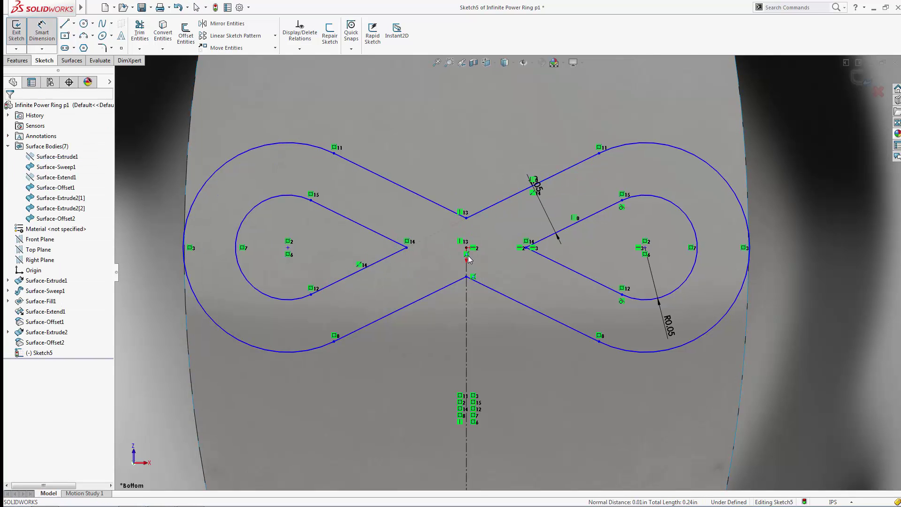
click(526, 247)
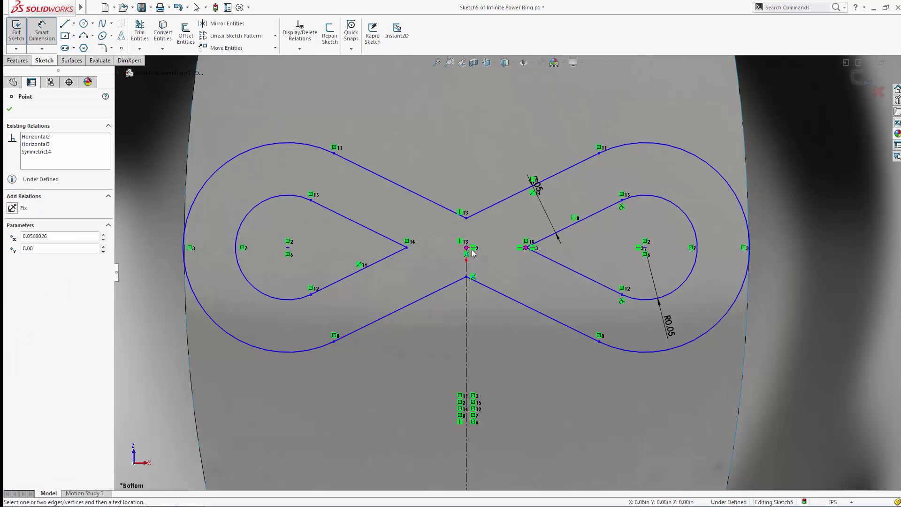
click(466, 246)
click(488, 167)
text(0.05)
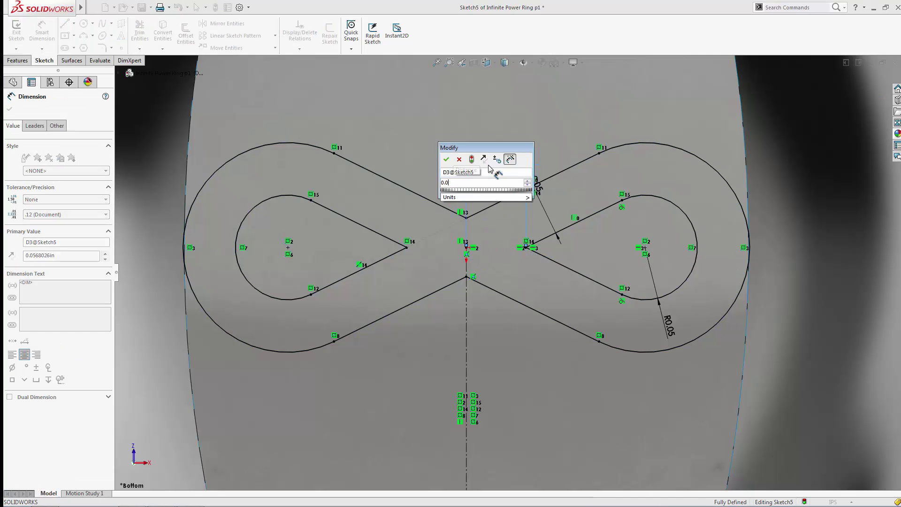
key(Return)
key(Escape)
Step: Sketch short horizontal lines joining the outer and inner arcs at the far left and far right ends of the infinity symbol
scroll(541, 271, up, 4)
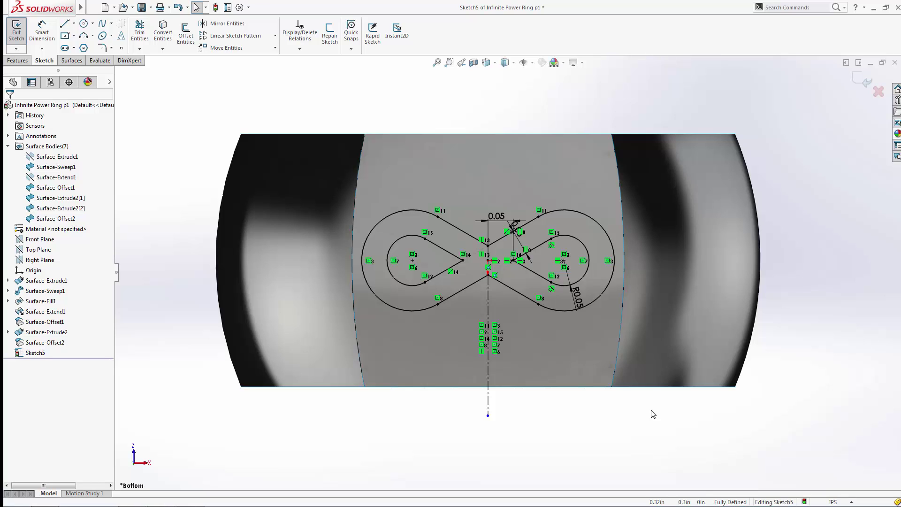
click(67, 24)
scroll(413, 260, down, 3)
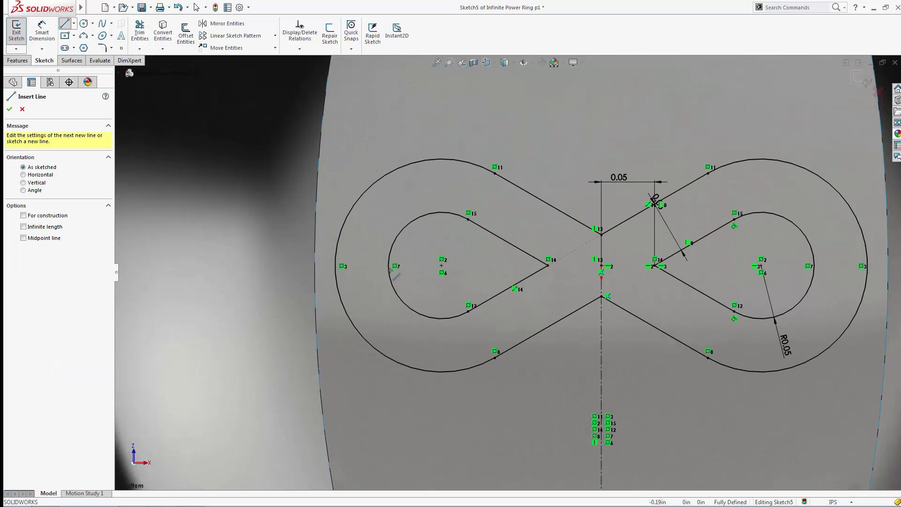
click(335, 265)
click(388, 265)
key(Escape)
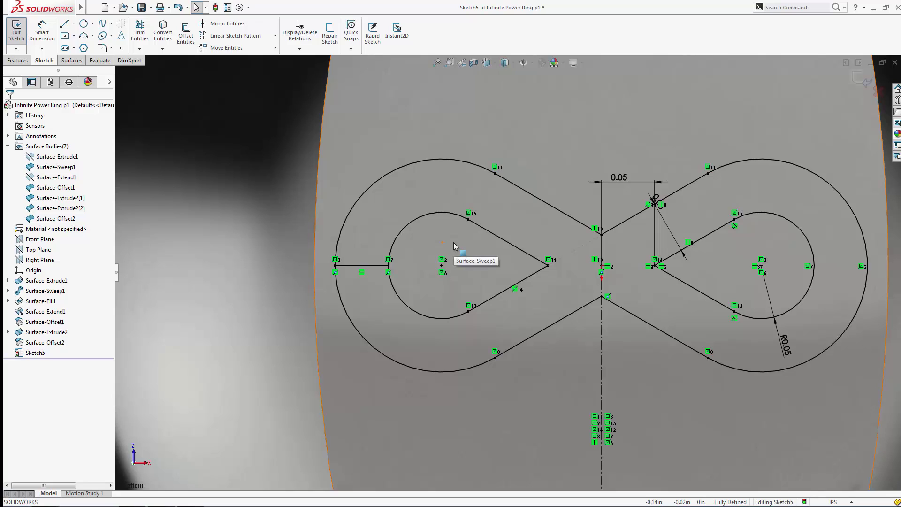
key(Return)
click(867, 265)
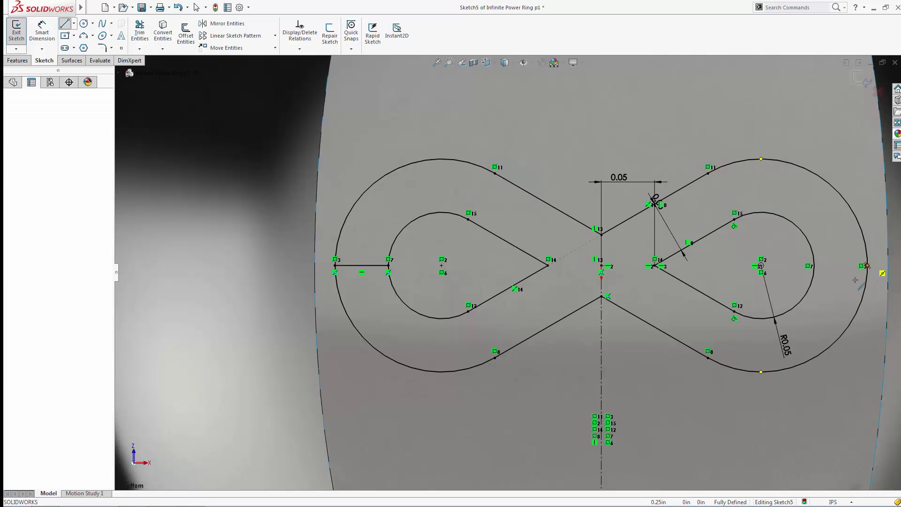
click(814, 266)
key(Escape)
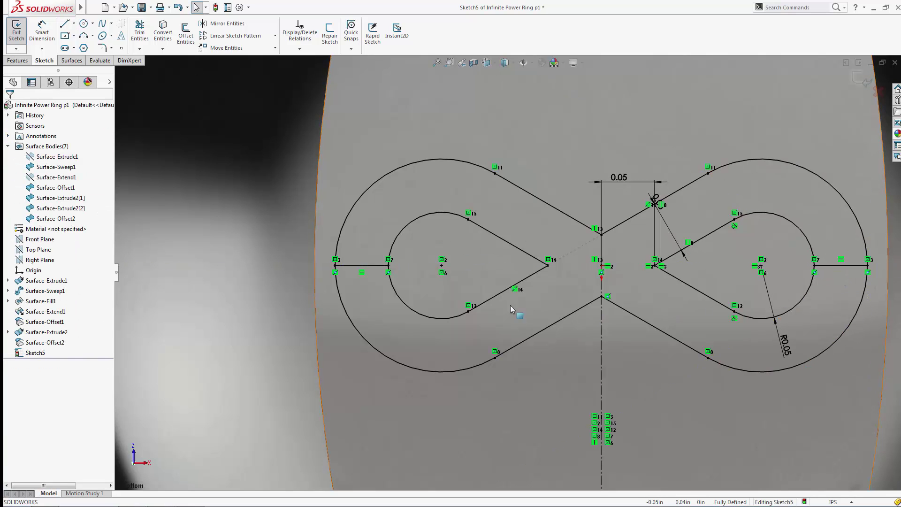
Step: Split the outer left arc above its connecting line and the outer right arc below its connecting line, accepting deletion of the affected relations
mouse_move(90, 13)
click(167, 8)
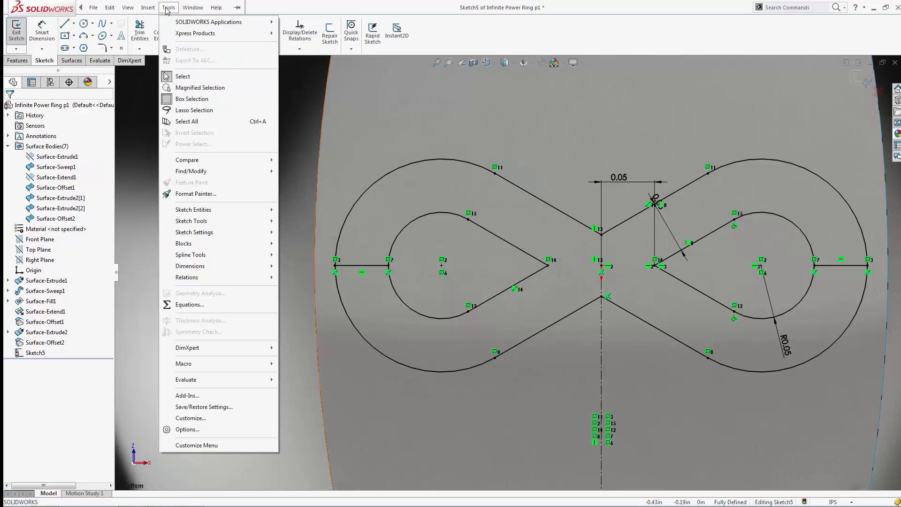
mouse_move(209, 221)
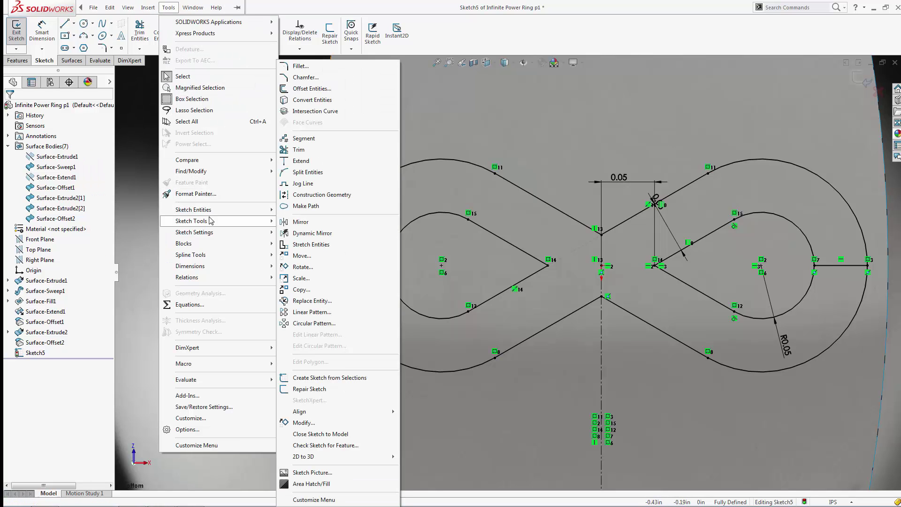
click(302, 172)
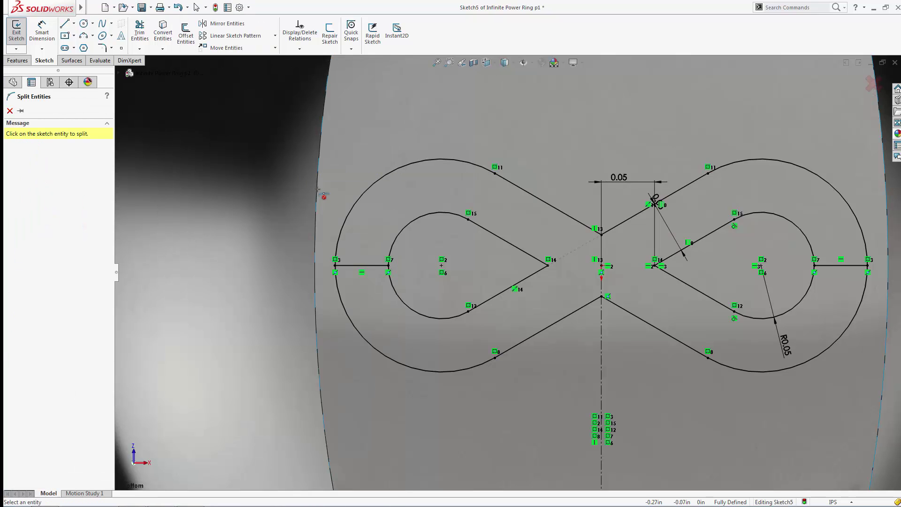
click(344, 222)
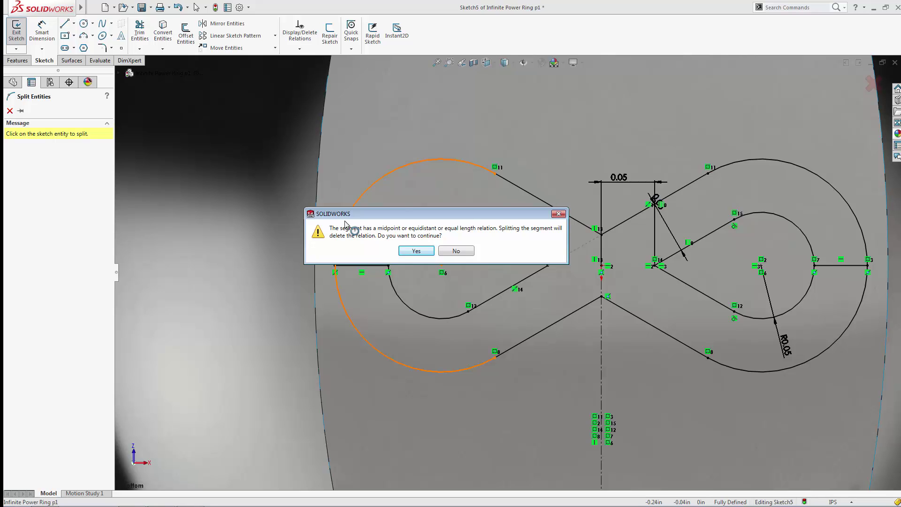
click(416, 251)
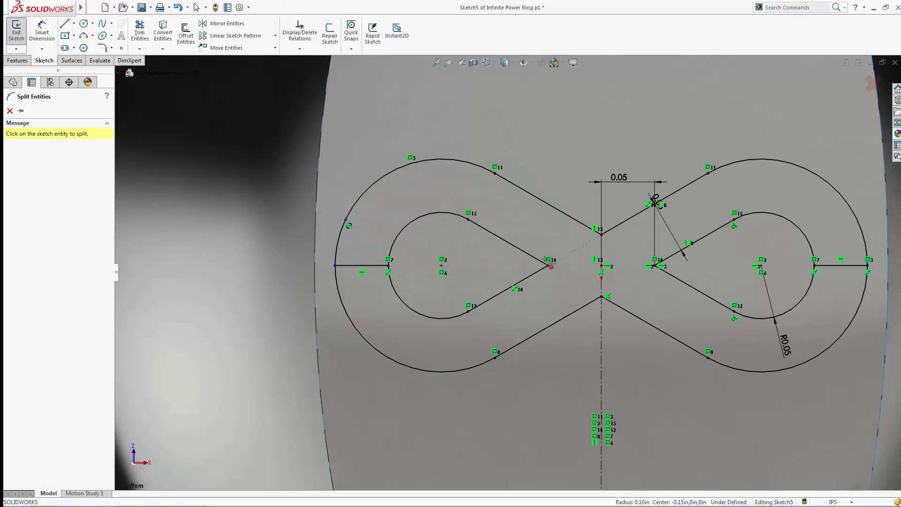
click(866, 331)
click(426, 253)
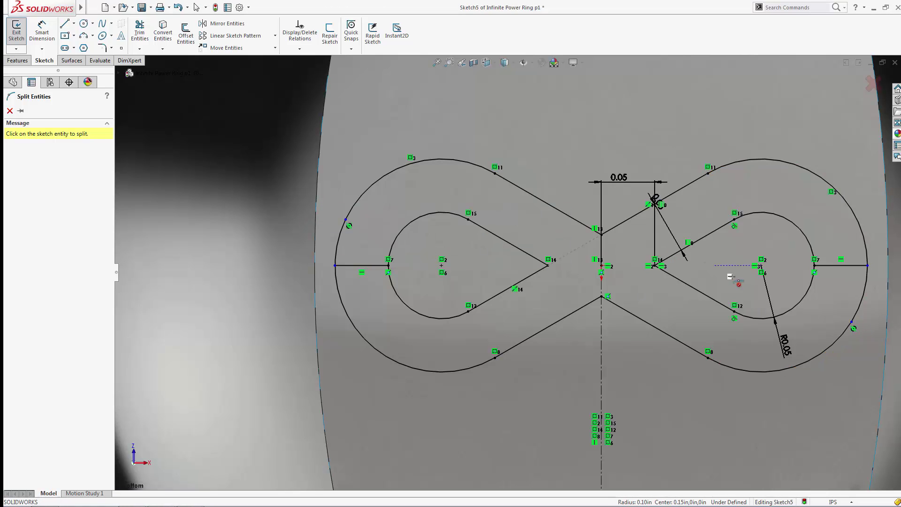
Step: Split the inner right arc below its connecting line and the inner left arc above its connecting line, accepting the relation deletions
click(809, 293)
click(425, 253)
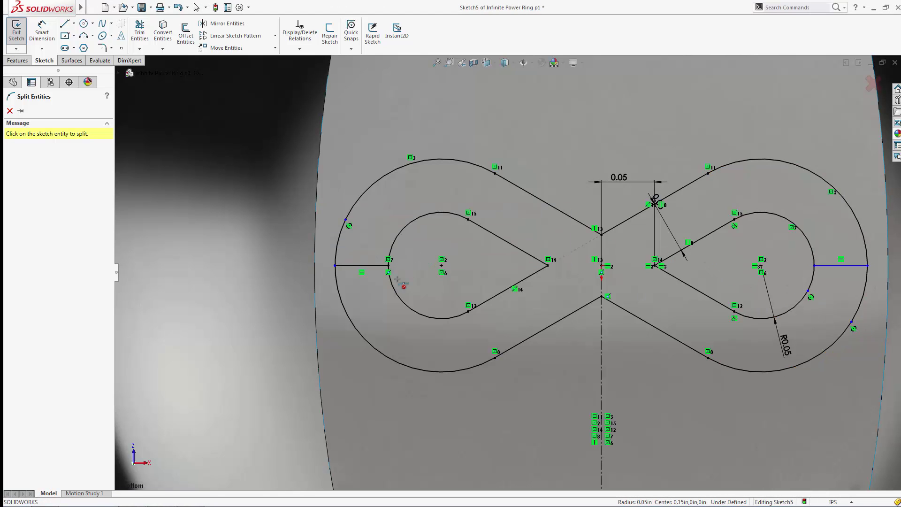
click(393, 244)
click(425, 252)
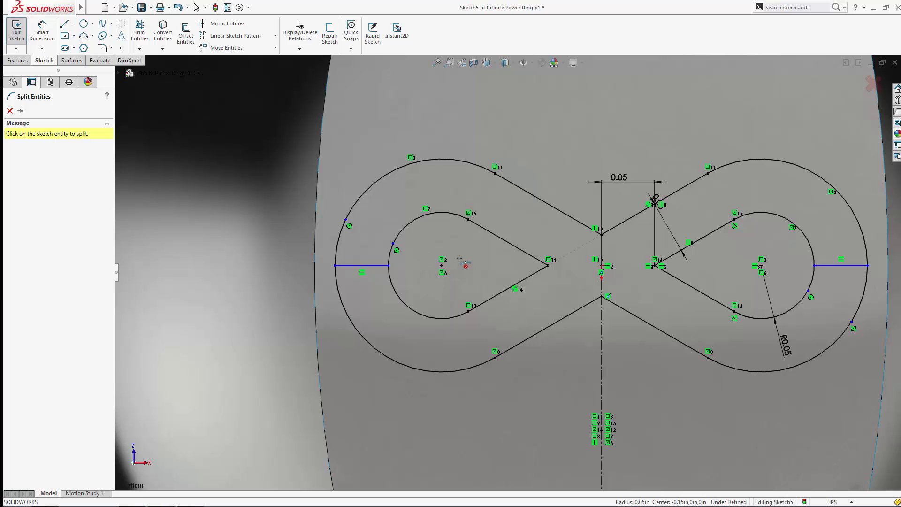
key(Escape)
Step: Convert the inner and outer upper-left arcs and lines and the inner and outer lower-right arcs and lines to construction geometry
click(409, 223)
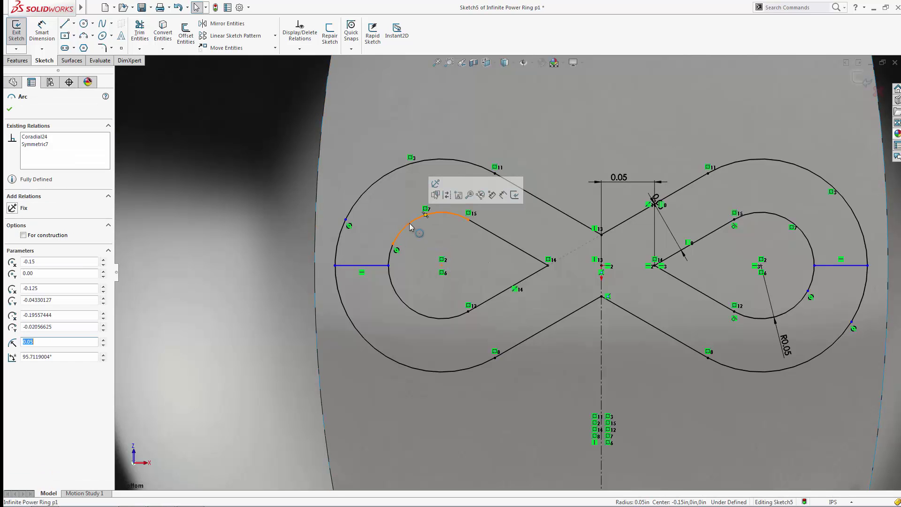
ctrl+click(481, 226)
ctrl+click(614, 303)
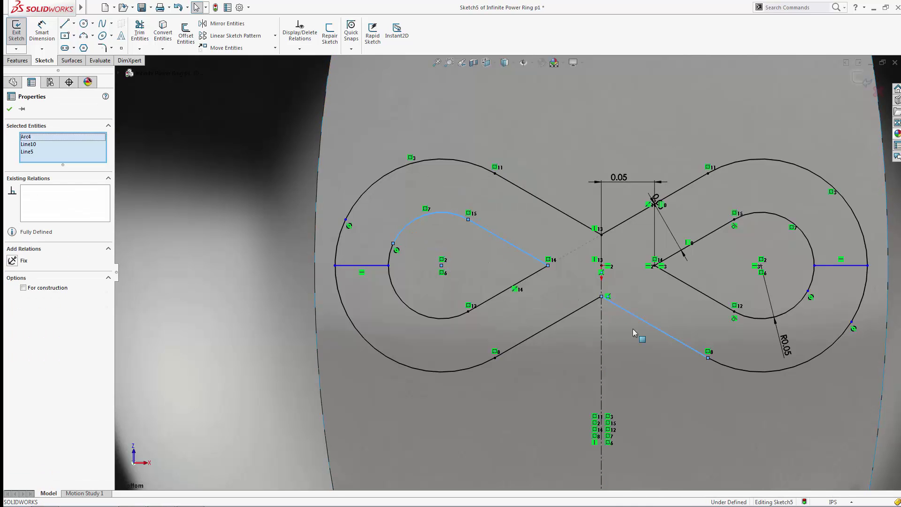
ctrl+click(779, 370)
ctrl+click(758, 318)
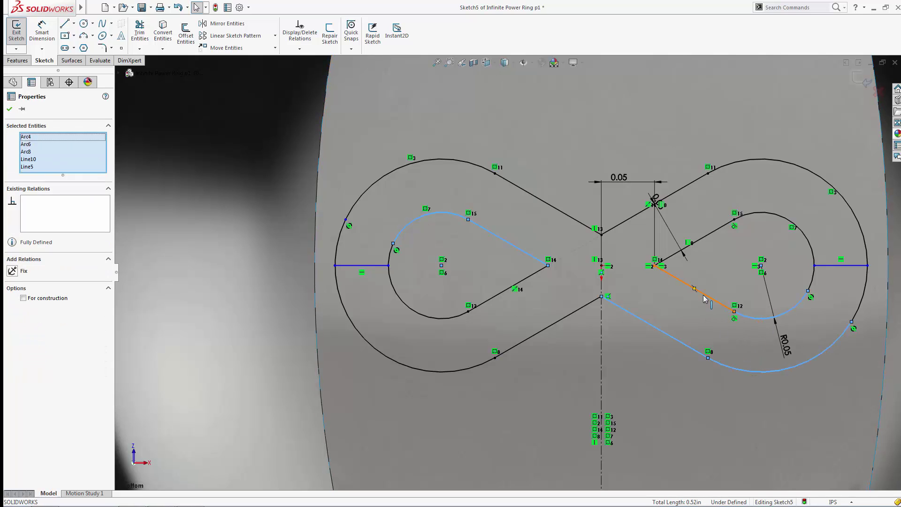
ctrl+click(703, 299)
ctrl+click(530, 193)
ctrl+click(477, 166)
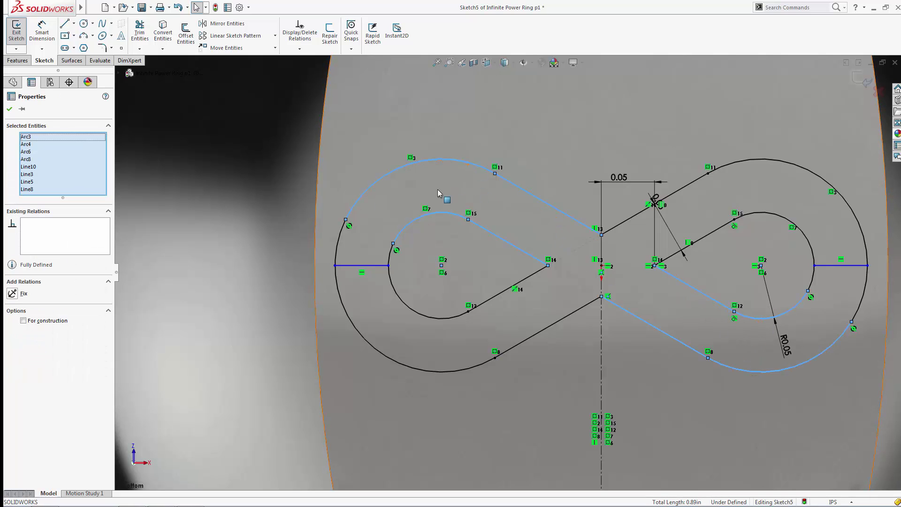
click(23, 320)
click(262, 324)
Step: Convert the inner and outer straight lines of the lower-left and upper-right halves to construction geometry
click(496, 304)
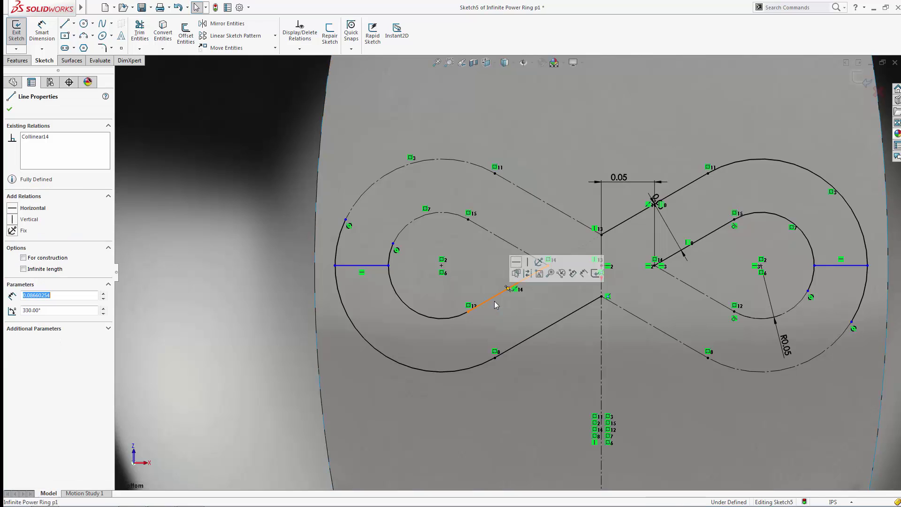
ctrl+click(539, 332)
ctrl+click(678, 252)
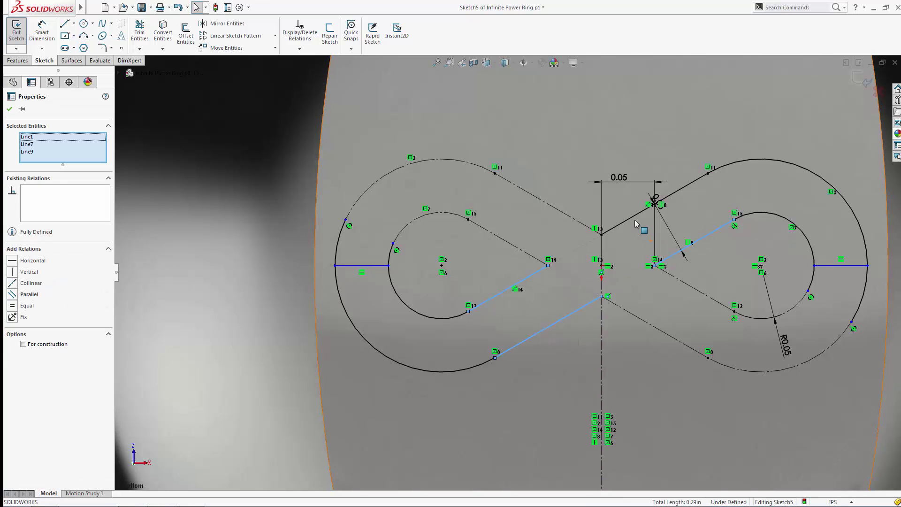
ctrl+click(634, 217)
click(23, 347)
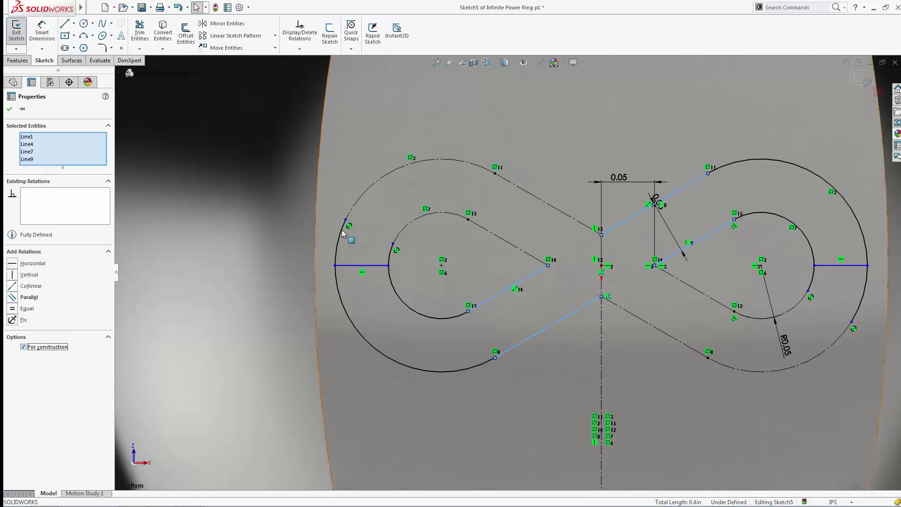
key(Escape)
Step: Move the four arc split points onto the endpoints of the short horizontal connecting lines at both ends of the infinity symbol
drag(393, 243, 388, 265)
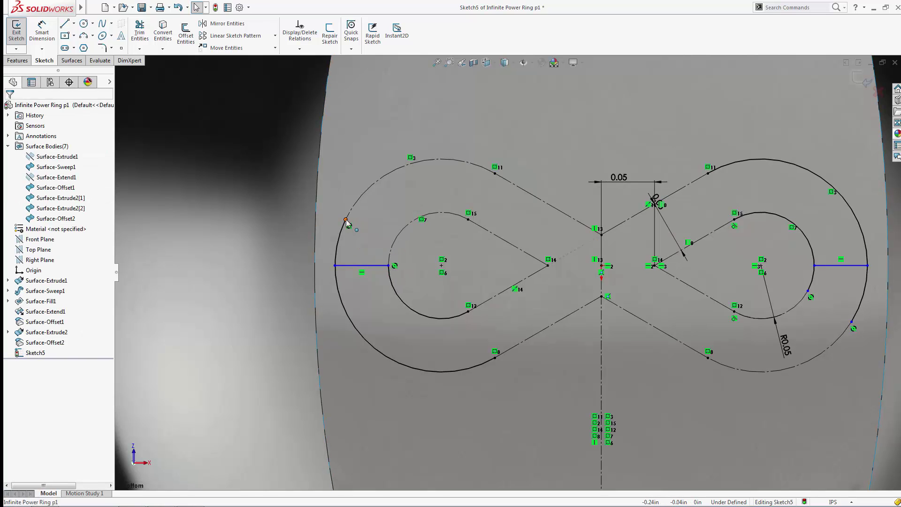
drag(346, 219, 334, 265)
drag(808, 291, 814, 265)
drag(851, 322, 874, 267)
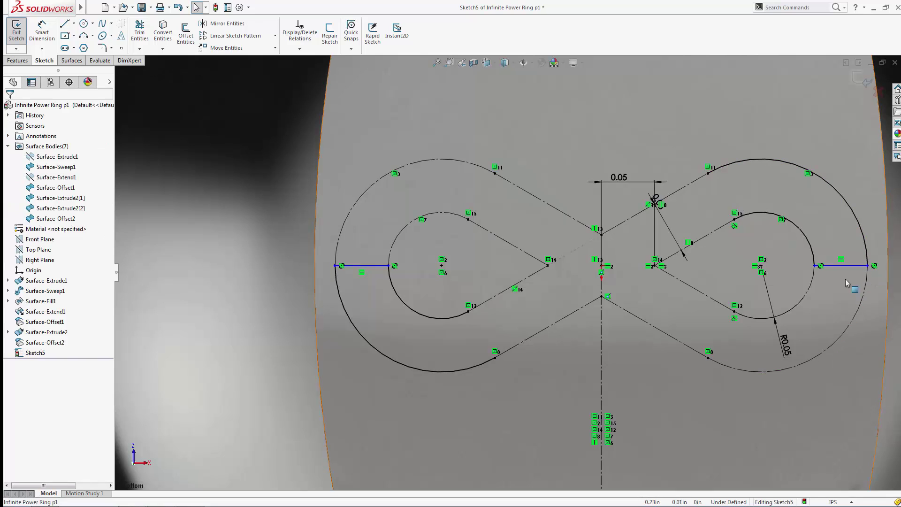
Step: Make the two short horizontal connecting lines collinear
click(842, 265)
ctrl+click(371, 265)
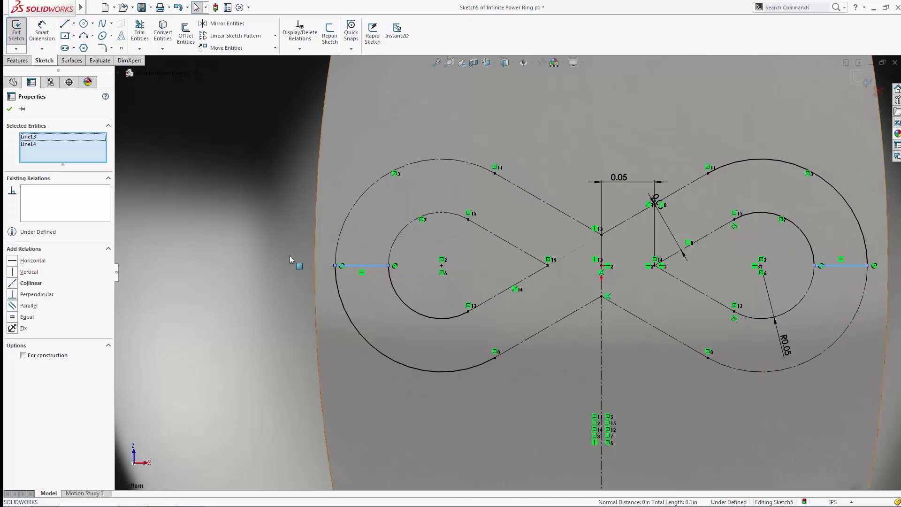
click(12, 283)
key(Escape)
Step: Add a horizontal relation between the center point at the origin and the inner endpoint of the right connecting line
click(601, 266)
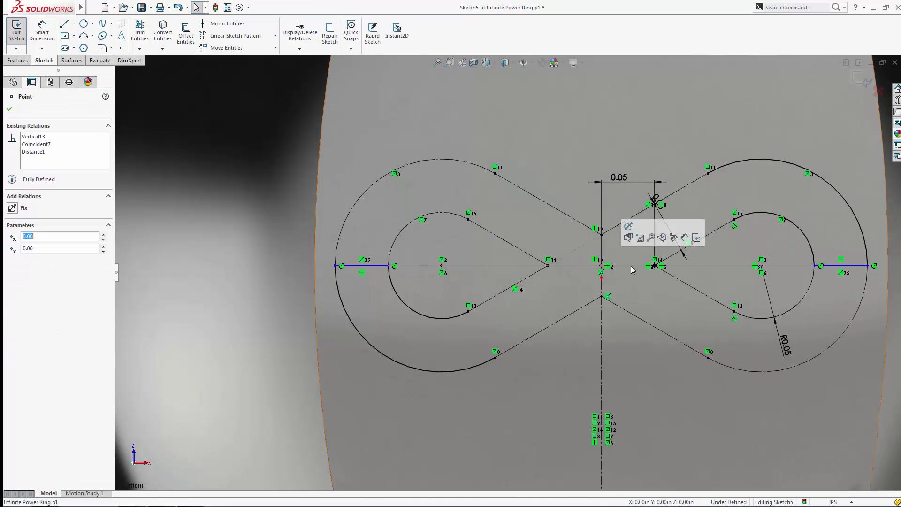
ctrl+click(335, 265)
click(13, 294)
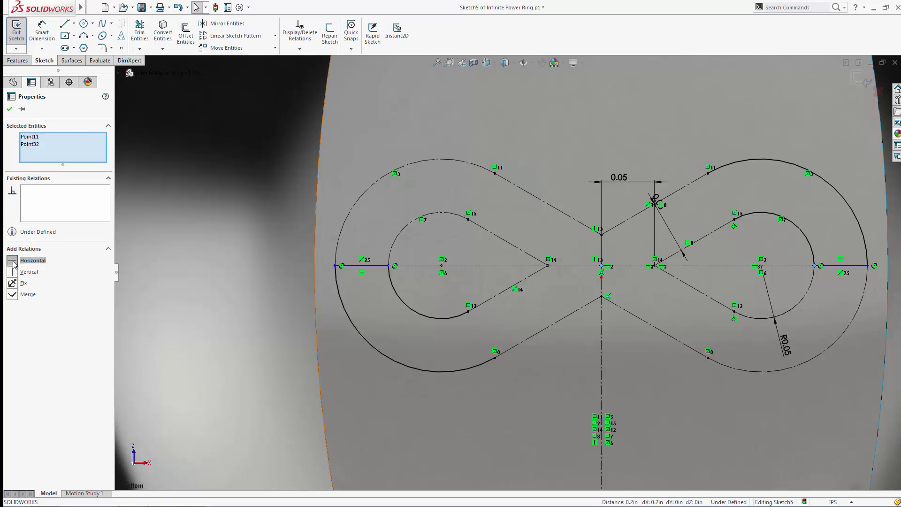
key(Escape)
Step: Sketch two diagonal lines joining the left inner arc to the right outer arc and the right inner arc to the left outer arc, and exit the sketch
click(64, 25)
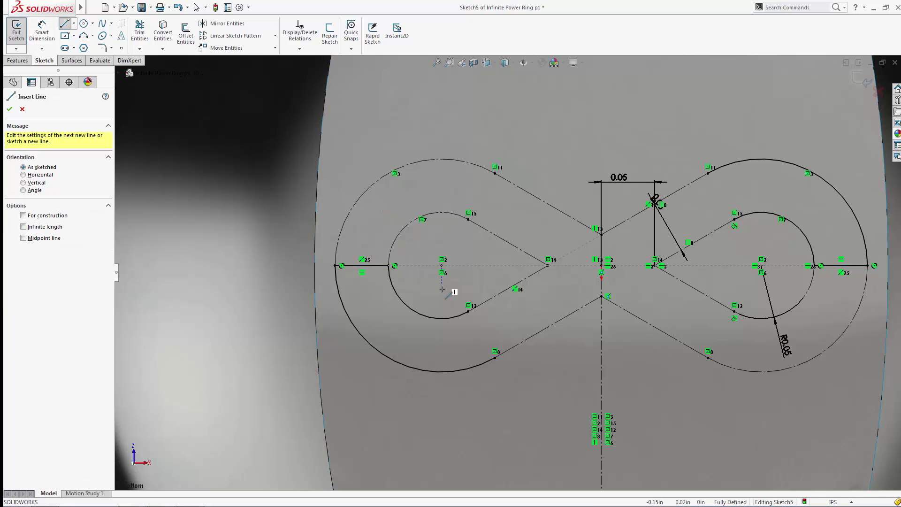
click(468, 310)
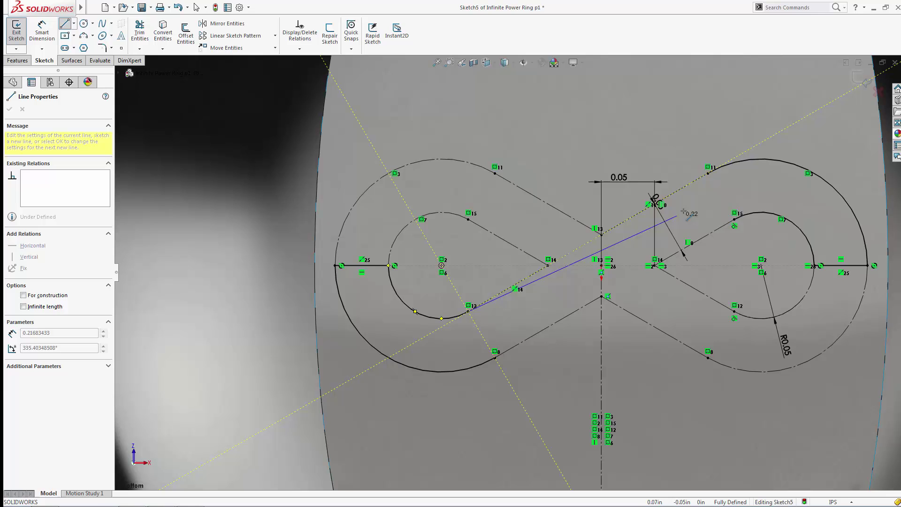
click(708, 173)
click(734, 219)
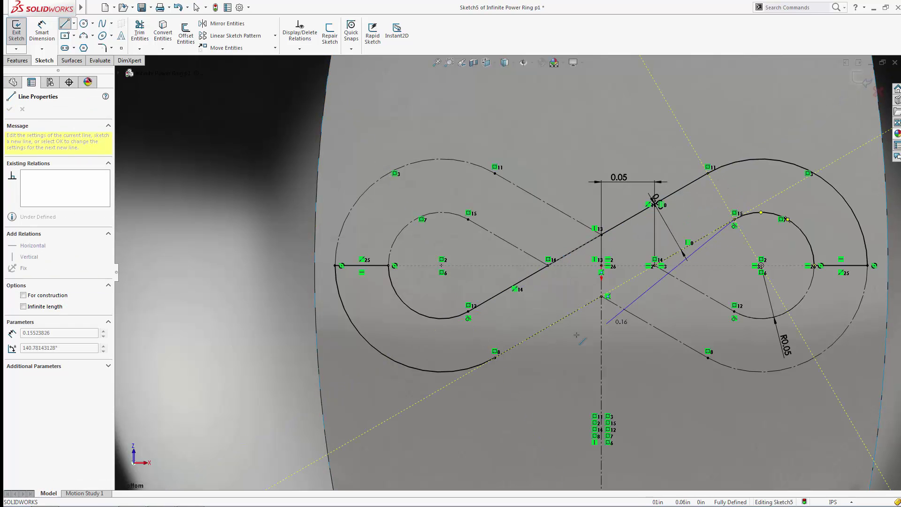
click(495, 358)
key(Escape)
scroll(535, 373, up, 5)
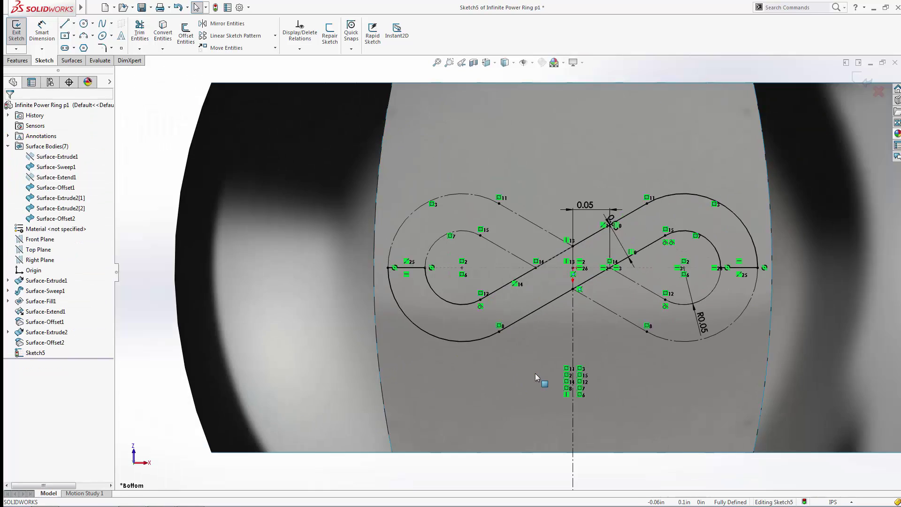
click(862, 80)
Step: Hide the swept ring surface body
key(ctrl+7)
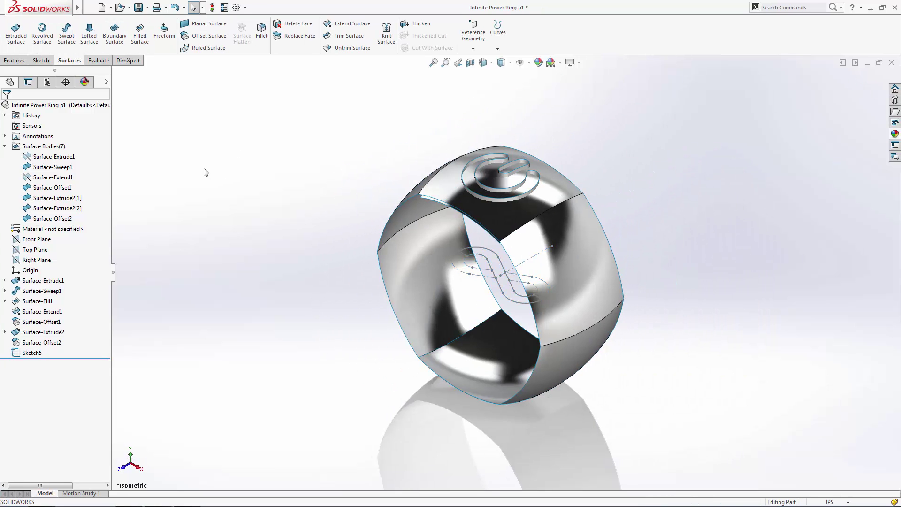
click(609, 291)
click(654, 263)
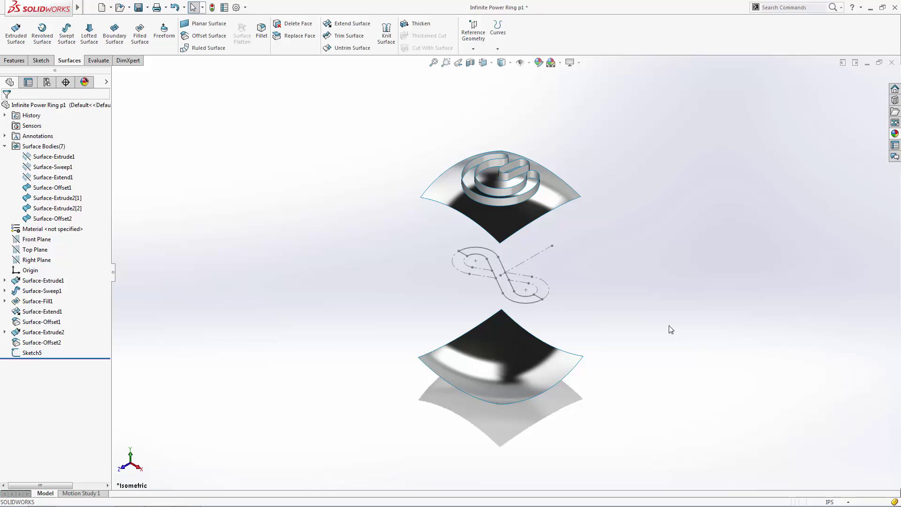
Step: Surface-extrude the infinity sketch from the bottom offset surface with a blind depth of 0.02 in
click(30, 353)
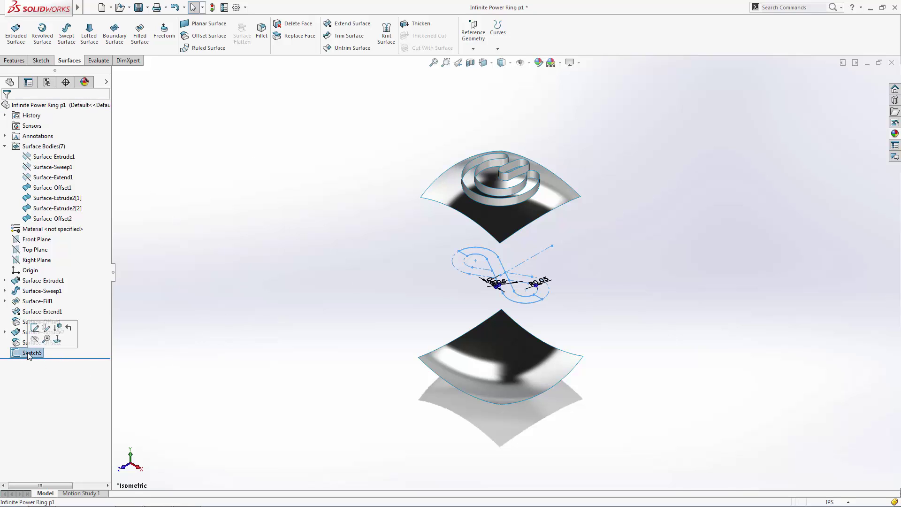
click(16, 33)
click(55, 137)
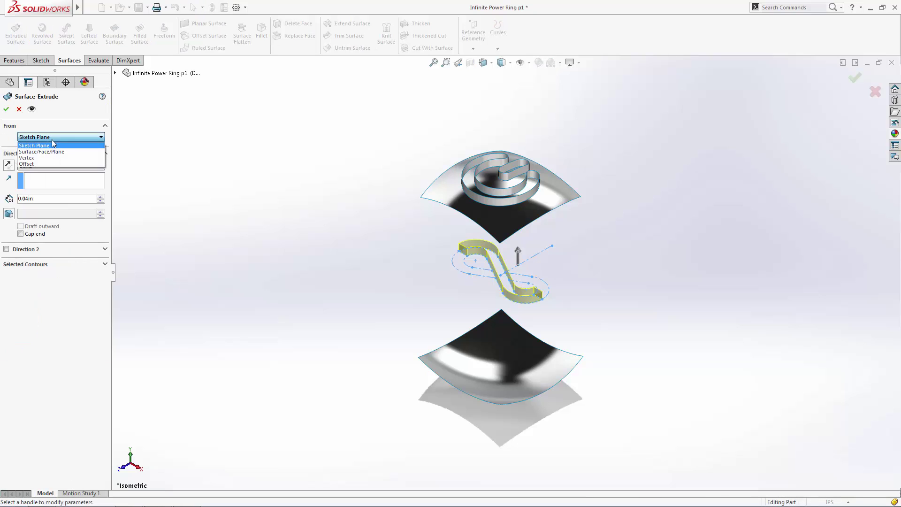
click(43, 145)
click(498, 358)
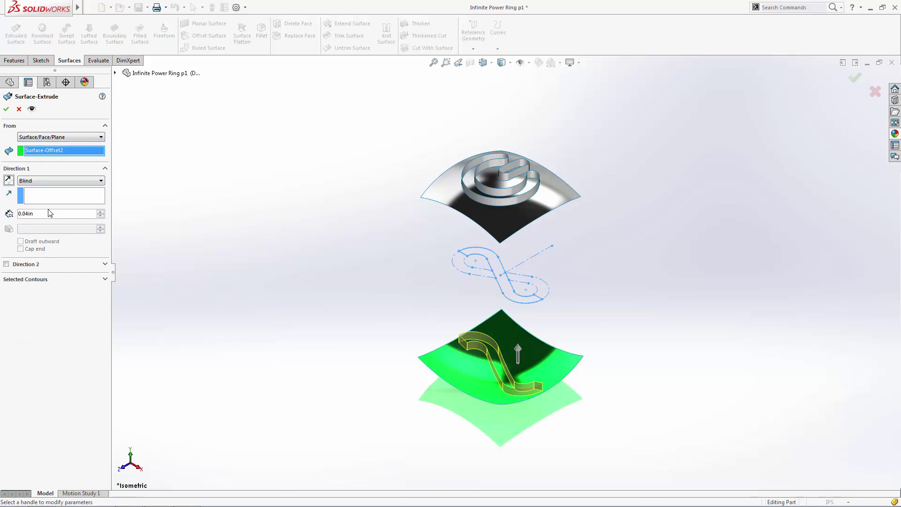
text(0.02)
key(Return)
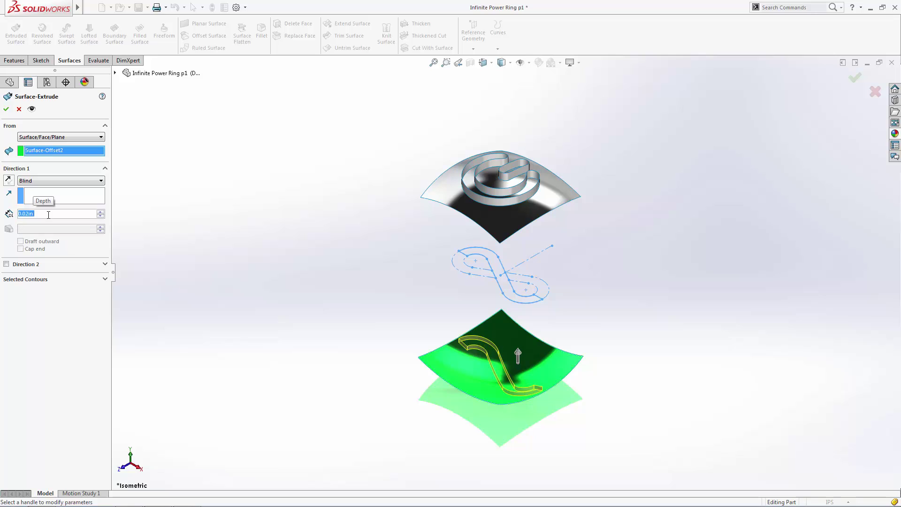
click(6, 111)
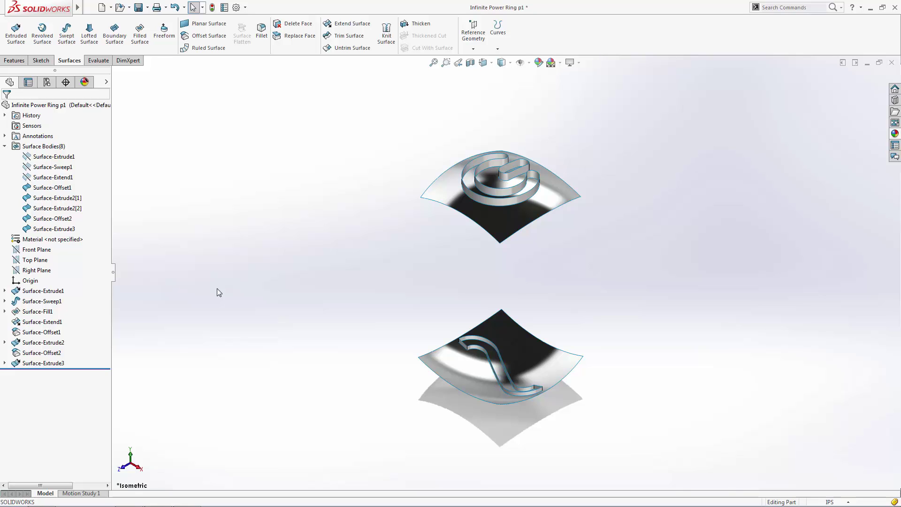
Step: Hide the bottom offset surface and mirror the extruded half-infinity body about its flat end face
click(441, 364)
click(488, 323)
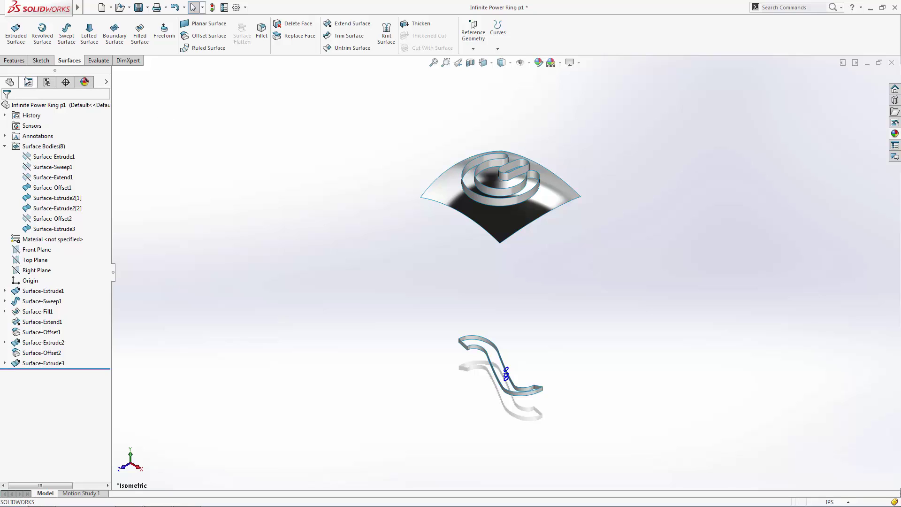
click(14, 60)
click(342, 48)
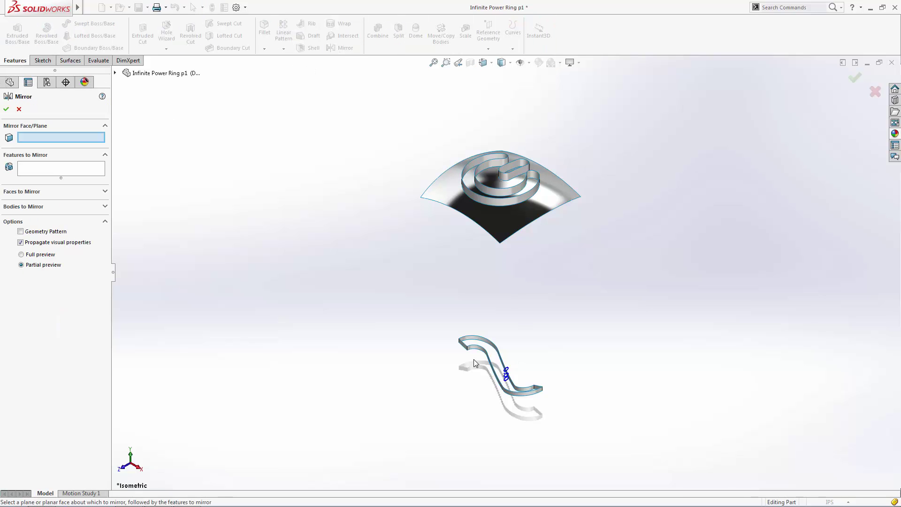
scroll(474, 359, down, 5)
click(420, 257)
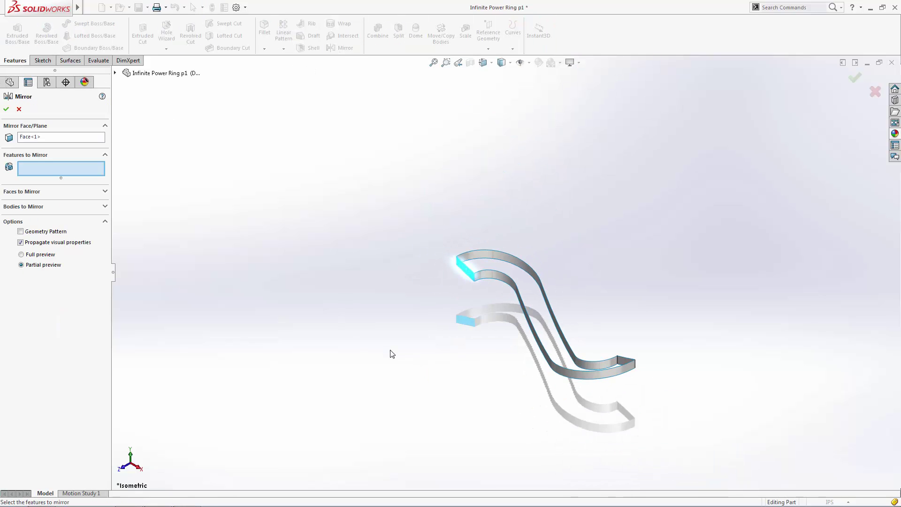
click(38, 207)
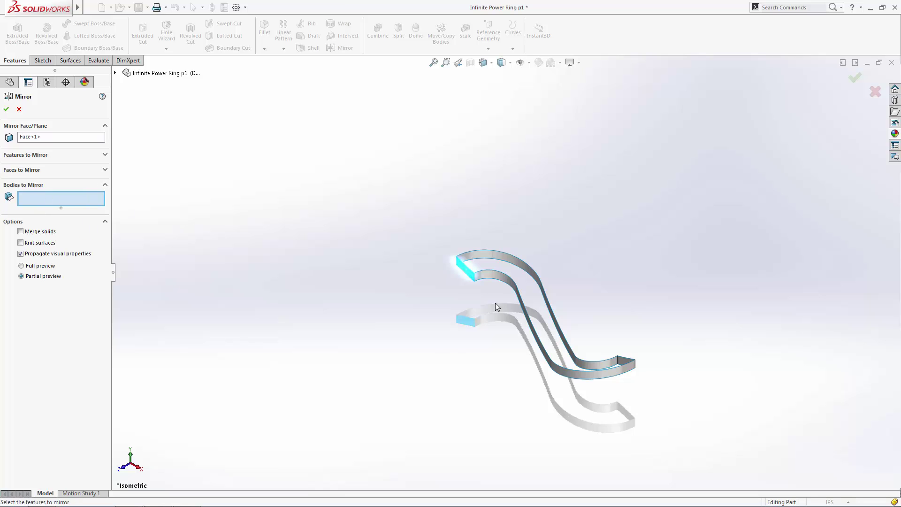
click(488, 277)
click(855, 77)
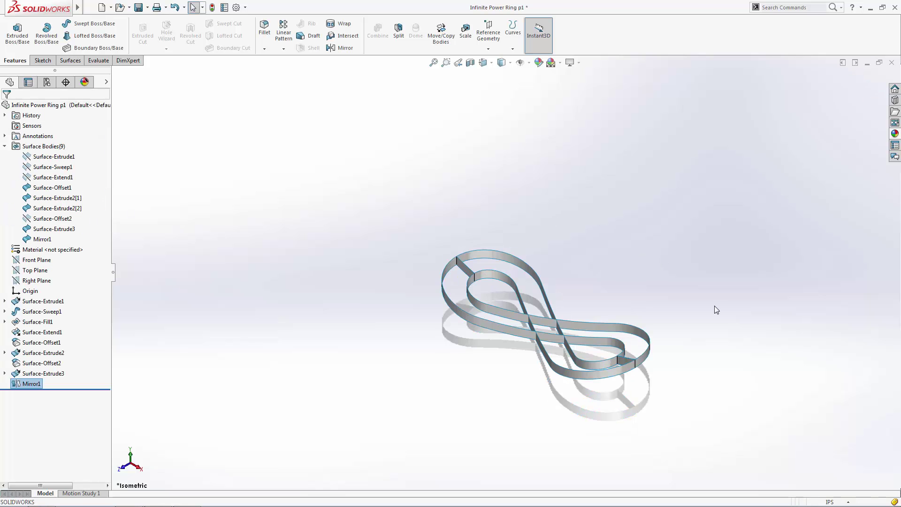
Step: Show the hidden Surface-Extrude1, Surface-Sweep1 and Surface-Extend1 bodies
middle_drag(703, 330, 661, 316)
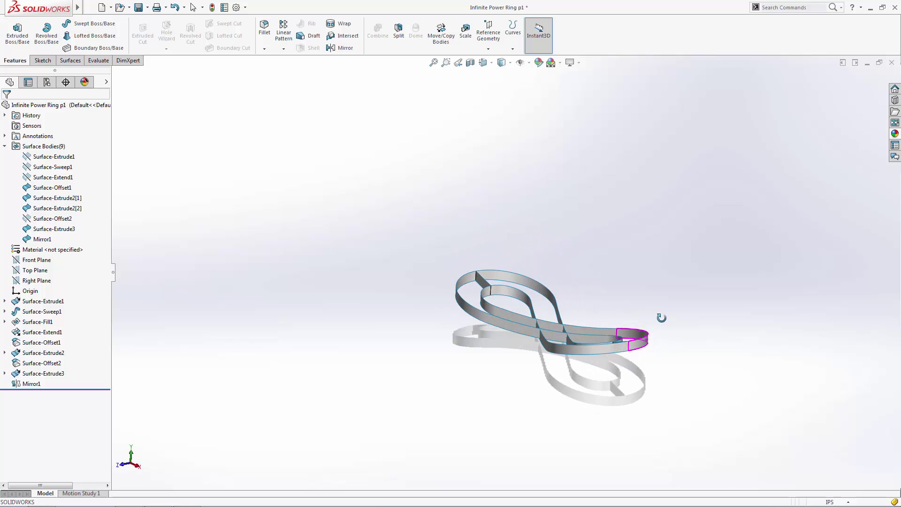
key(ctrl+7)
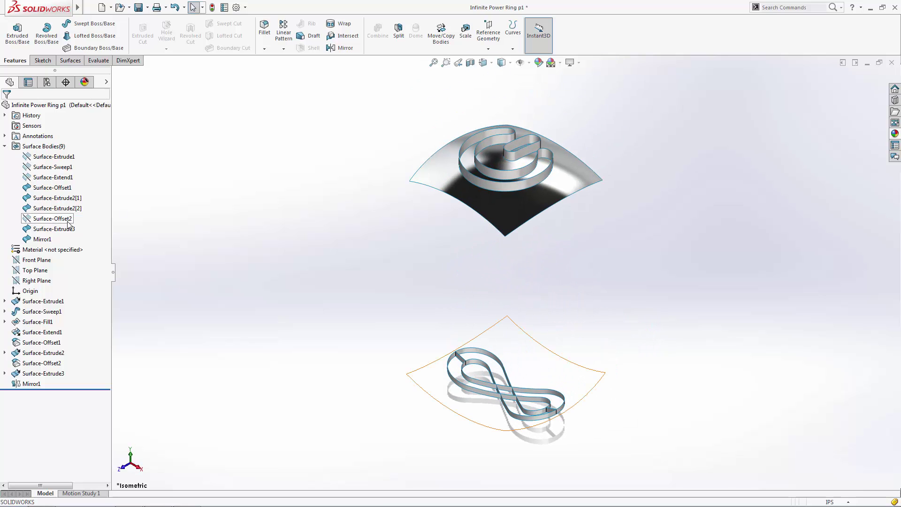
click(62, 157)
shift+click(60, 179)
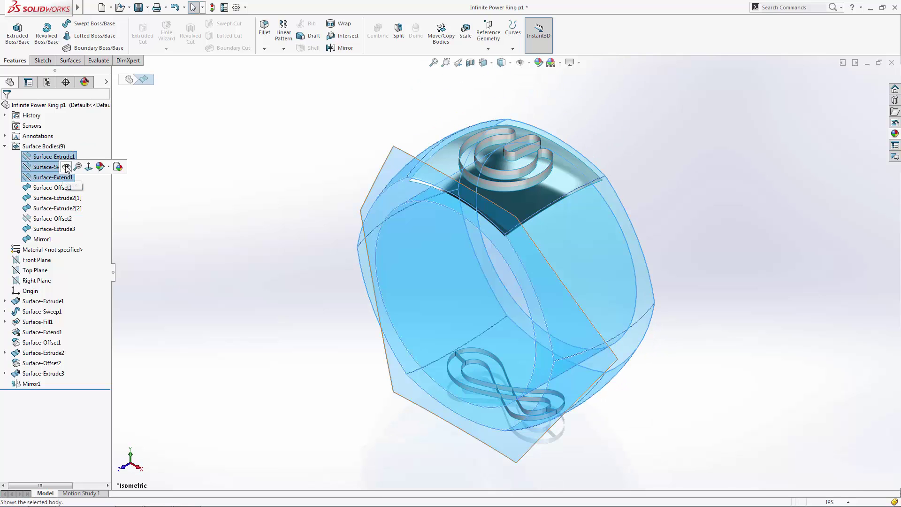
click(66, 167)
click(305, 274)
middle_drag(397, 389, 675, 303)
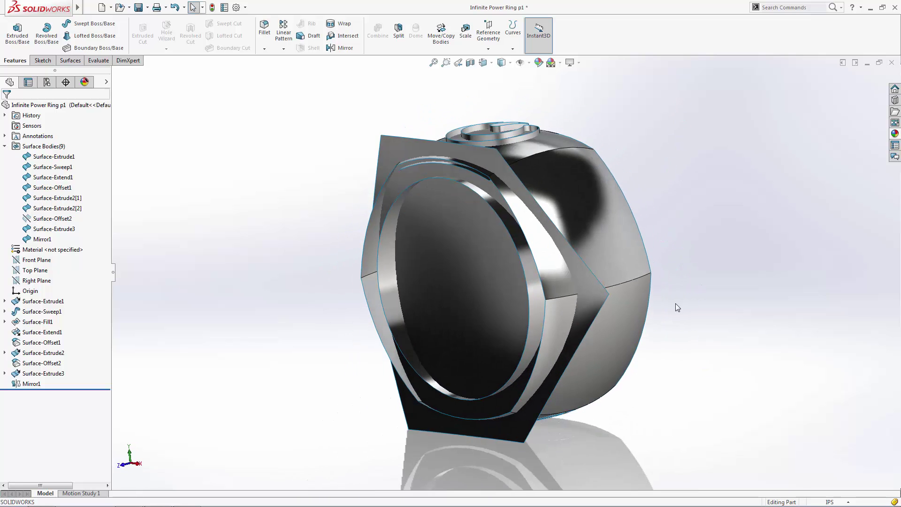
key(ctrl+7)
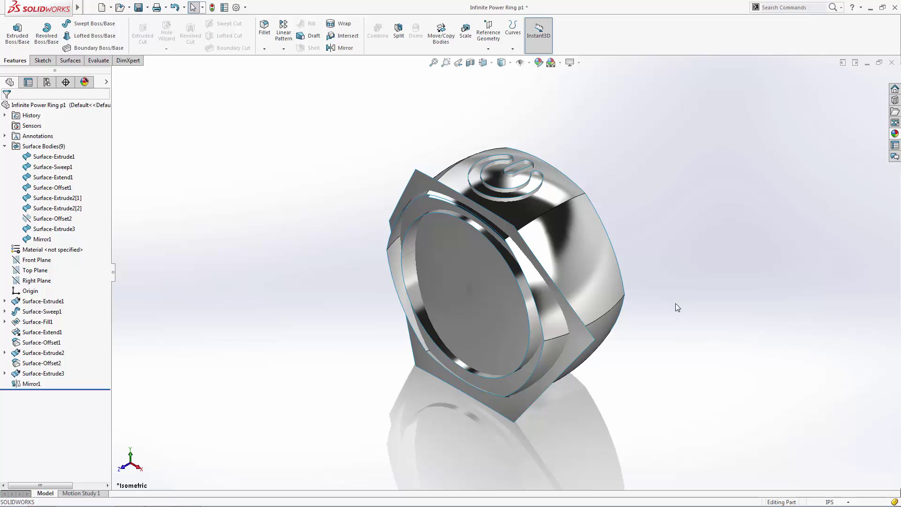